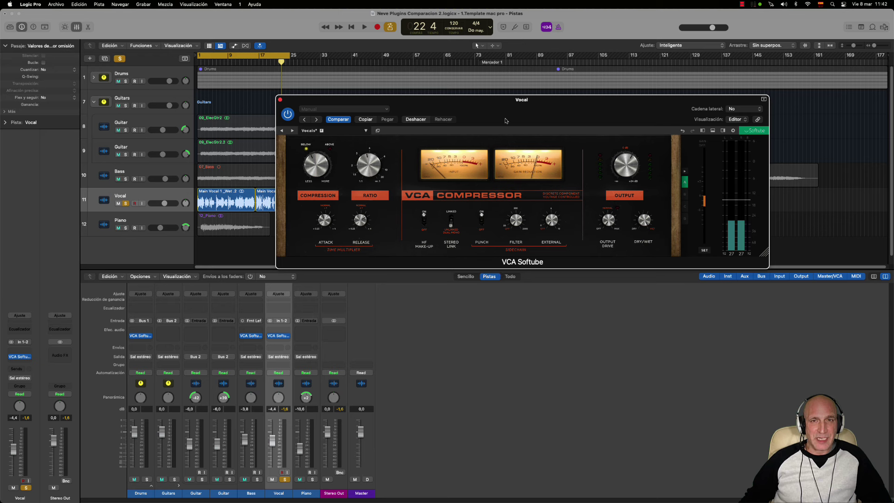
# Step: Switch to Safari and request the free VCA Compressor from its product page on softube.com
pyautogui.moveTo(510, 117); pyautogui.dragTo(494, 104)
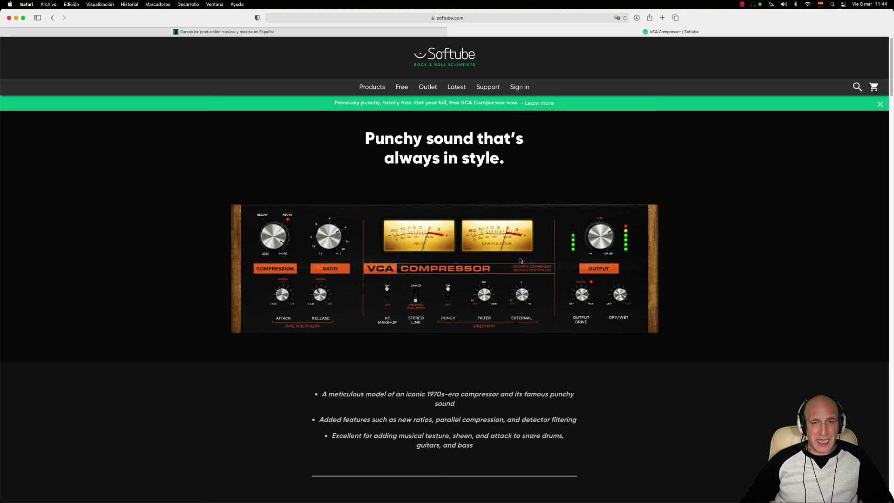
pyautogui.scroll(-5, 526, 262)
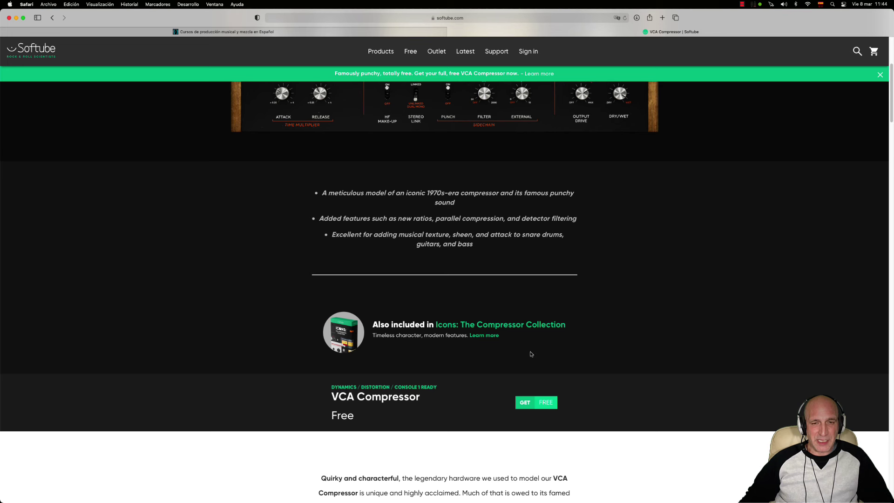
pyautogui.click(550, 407)
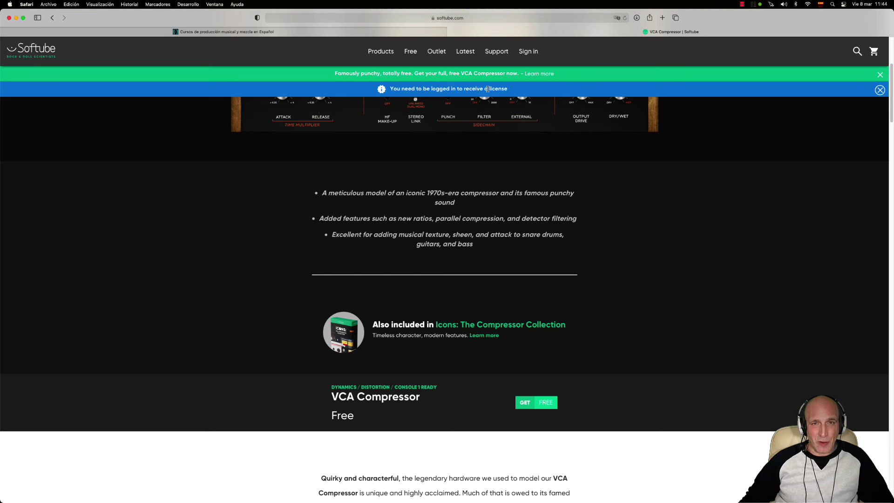
pyautogui.scroll(-2, 540, 212)
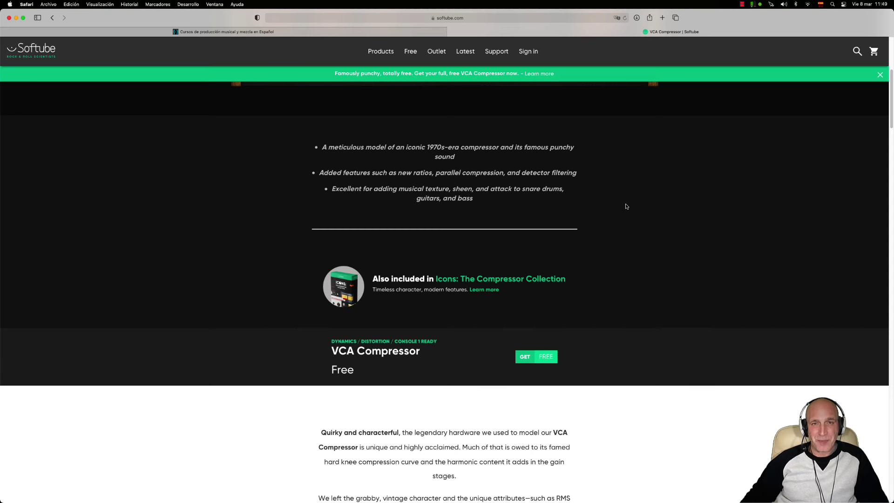
# Step: On audioprolabs.com, open the Oeksound Soothe2 course from the Plugins de AU & VST category and review its description and contents
pyautogui.click(451, 32)
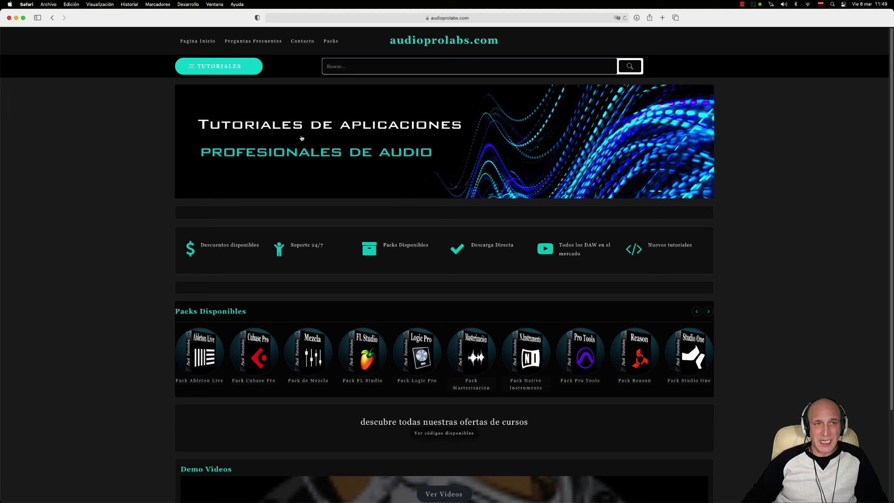
pyautogui.click(228, 69)
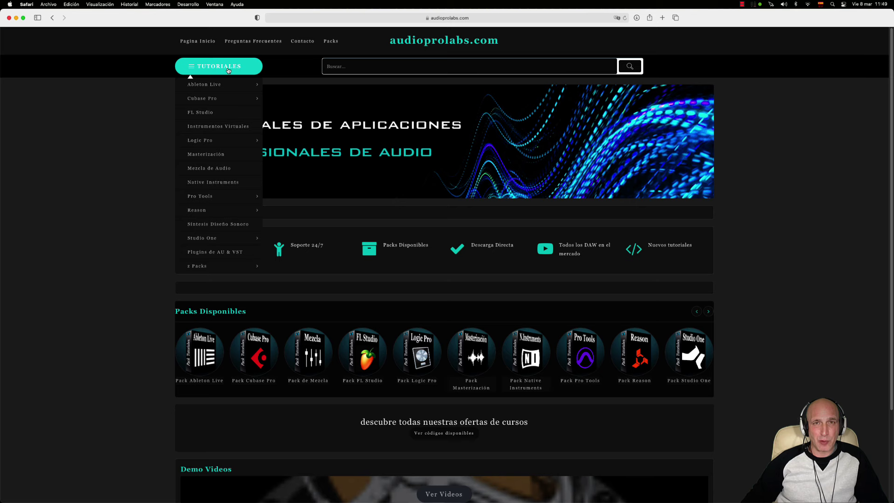
pyautogui.click(206, 251)
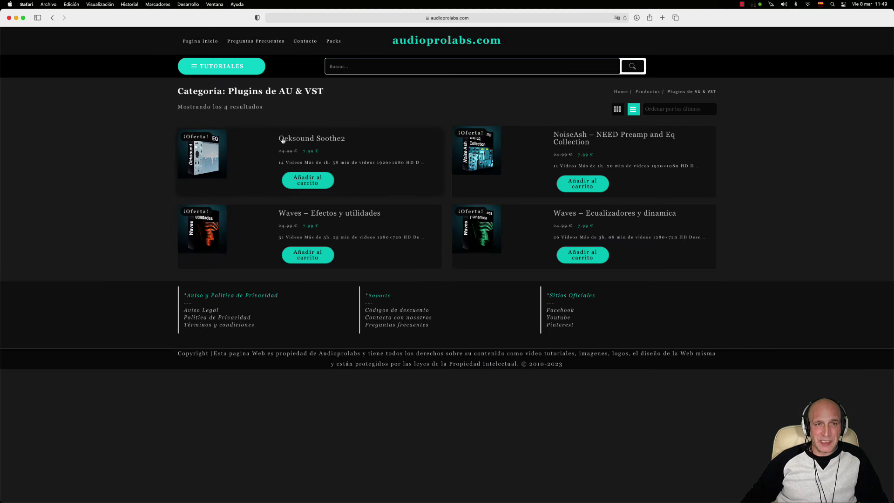
pyautogui.click(338, 139)
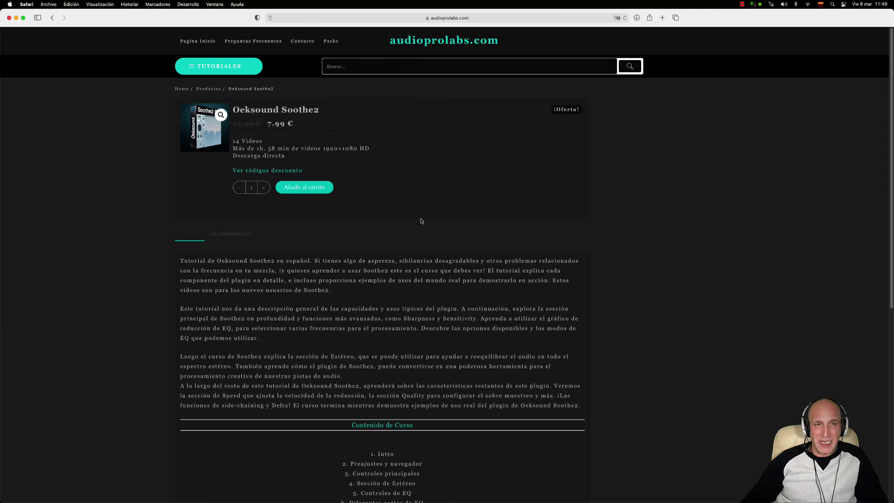
pyautogui.scroll(-6, 421, 222)
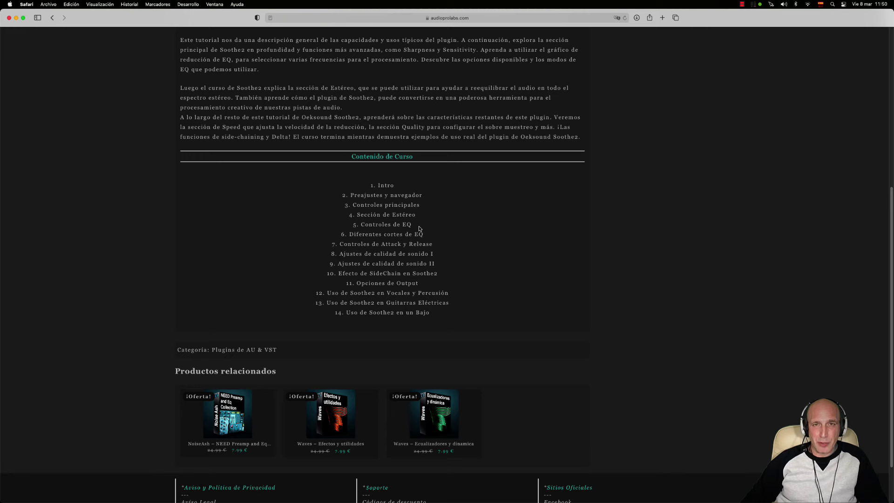
pyautogui.scroll(5, 419, 229)
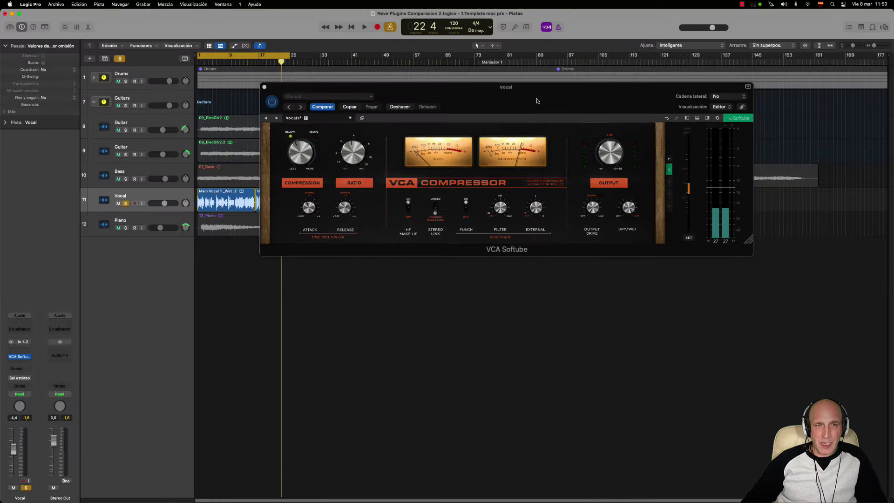
# Step: Switch to Logic Pro, reposition the Vocal track's VCA Softube window and show its input level meters
pyautogui.moveTo(539, 101); pyautogui.dragTo(498, 136)
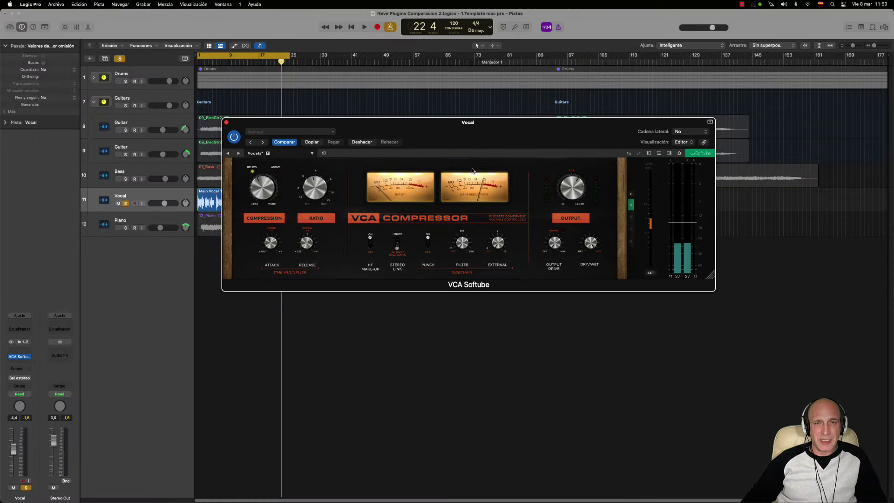
pyautogui.moveTo(470, 238)
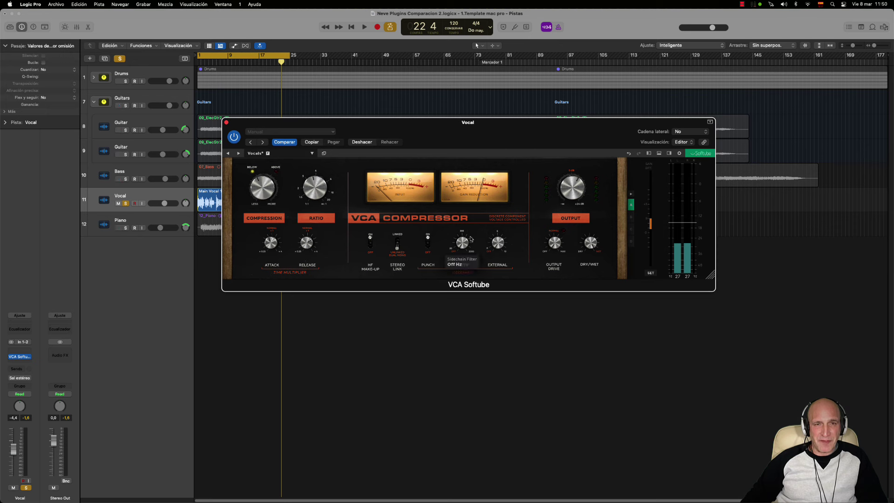
pyautogui.click(649, 153)
pyautogui.moveTo(336, 232)
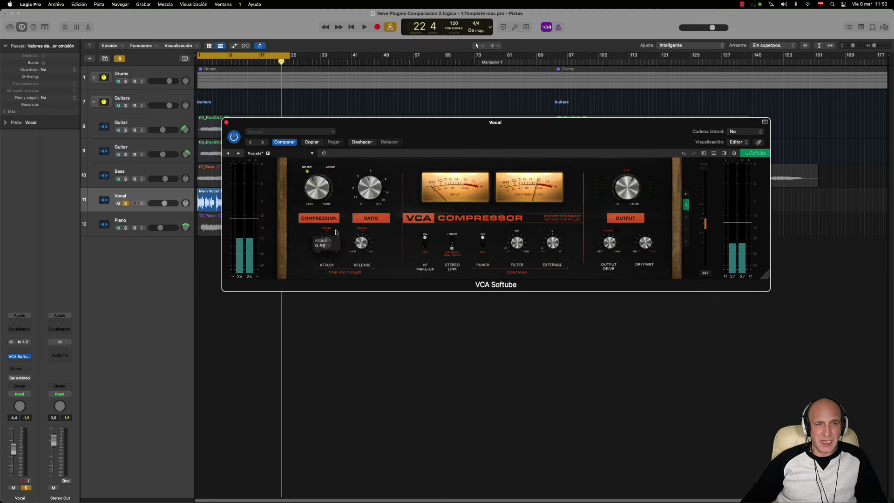
pyautogui.moveTo(248, 253)
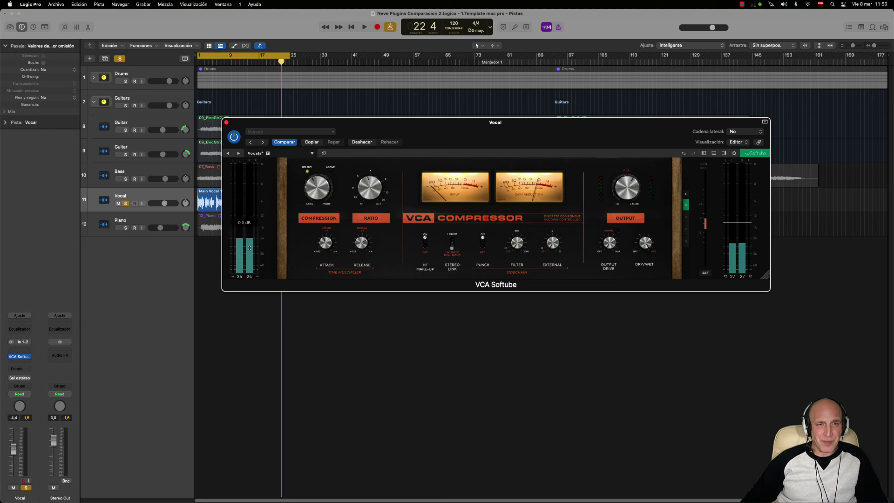
# Step: Toggle the headroom and high-pass section of the Vocal compressor, and hide both its output and input meters
pyautogui.click(714, 154)
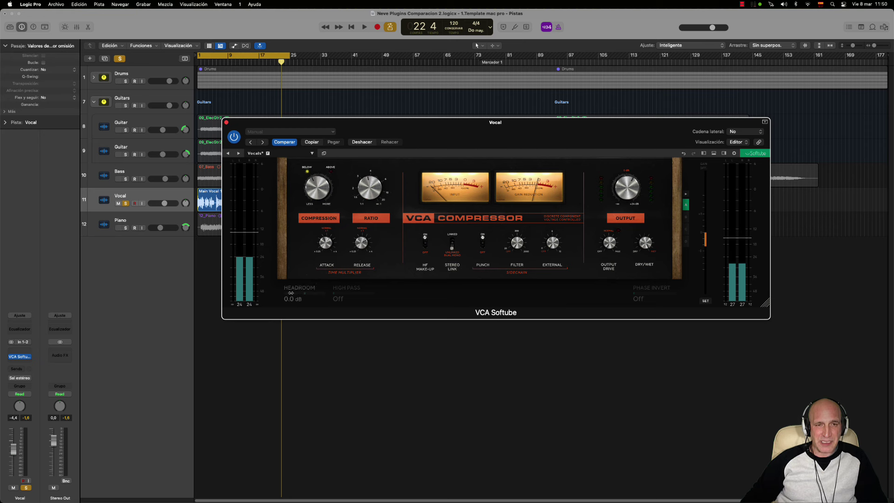
pyautogui.click(714, 153)
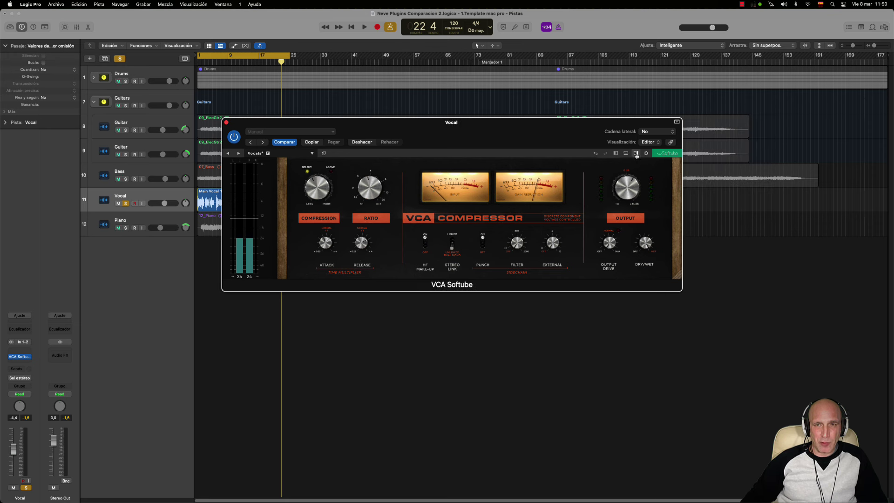
pyautogui.moveTo(750, 180)
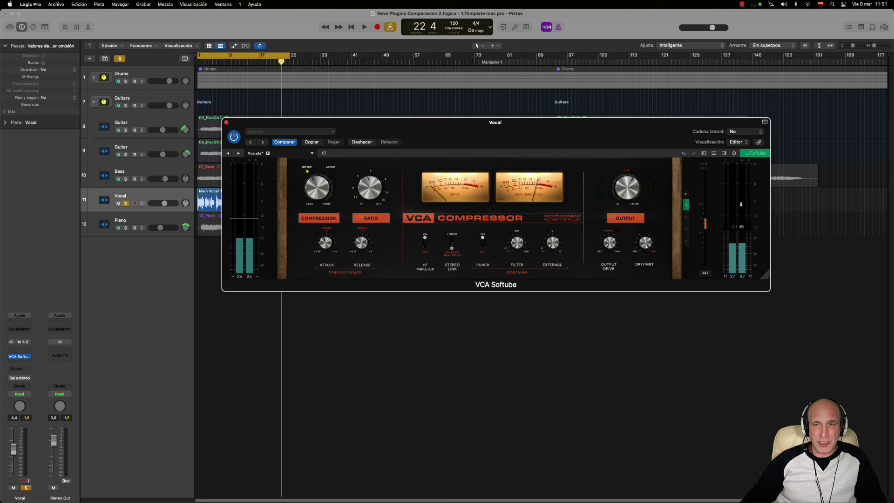
pyautogui.click(723, 153)
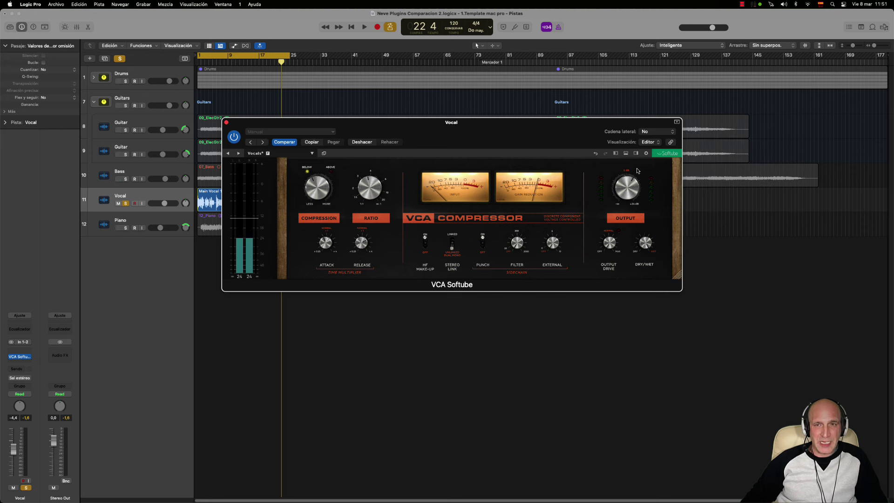
pyautogui.click(615, 154)
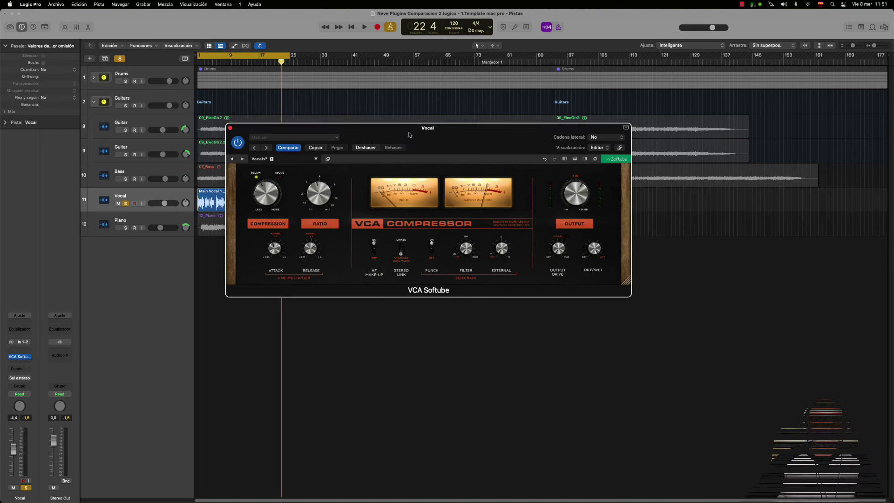
pyautogui.moveTo(396, 118); pyautogui.dragTo(453, 136)
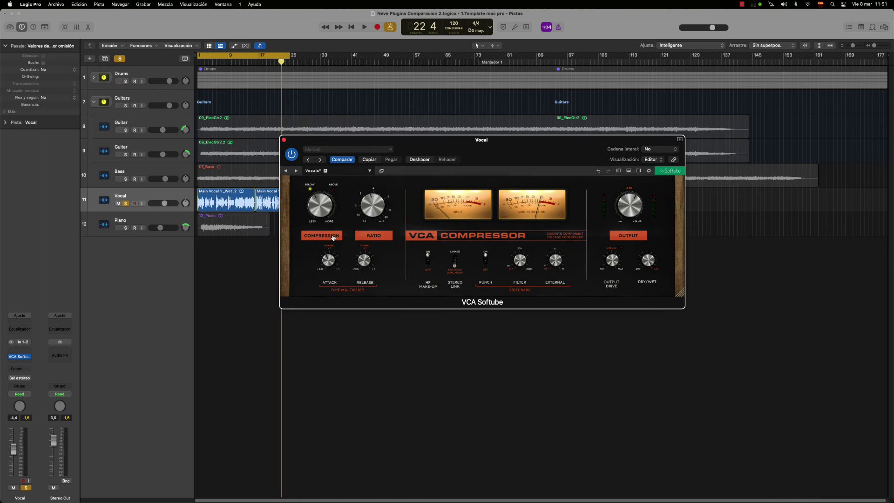
# Step: Try out the Compression knob and the Stereo Link switch on the Vocal track's VCA compressor
pyautogui.moveTo(324, 207); pyautogui.dragTo(328, 226)
pyautogui.click(305, 242)
pyautogui.moveTo(362, 263)
pyautogui.moveTo(492, 277)
pyautogui.moveTo(435, 289)
pyautogui.click(457, 260)
pyautogui.click(460, 264)
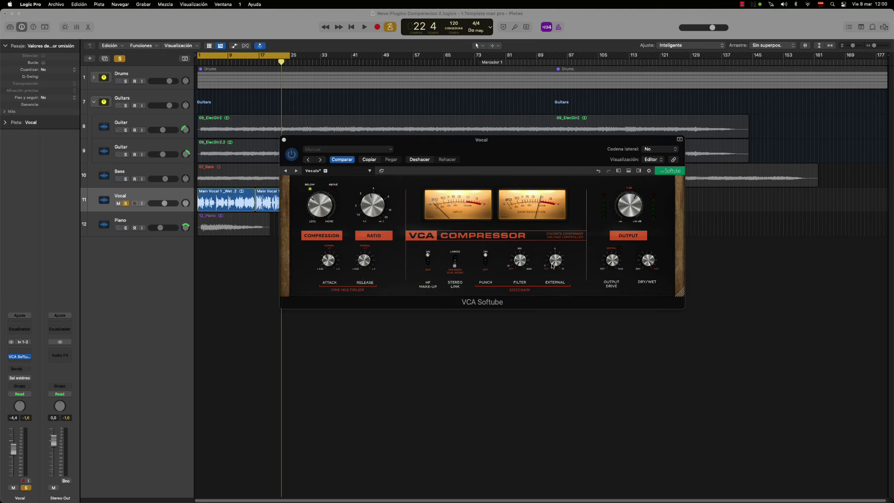
# Step: Try out the External sidechain knob on the Vocal track's VCA compressor
pyautogui.click(552, 266)
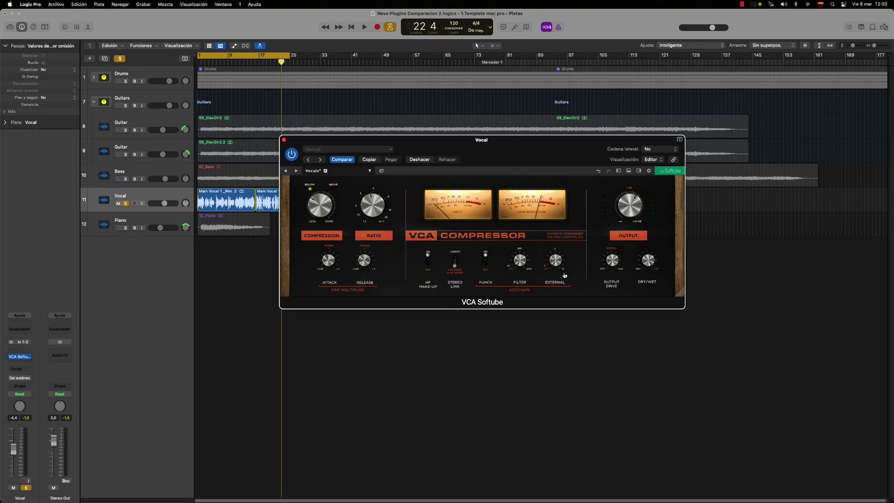
pyautogui.moveTo(559, 265); pyautogui.dragTo(593, 198)
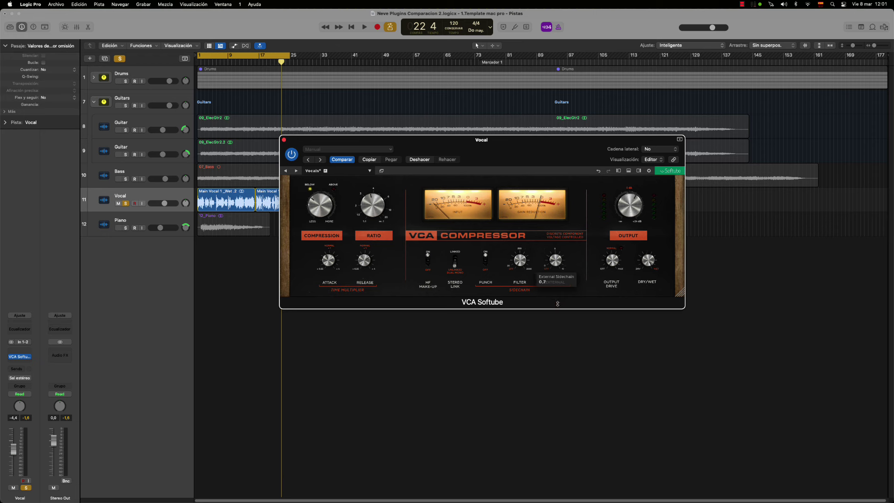
pyautogui.moveTo(559, 264)
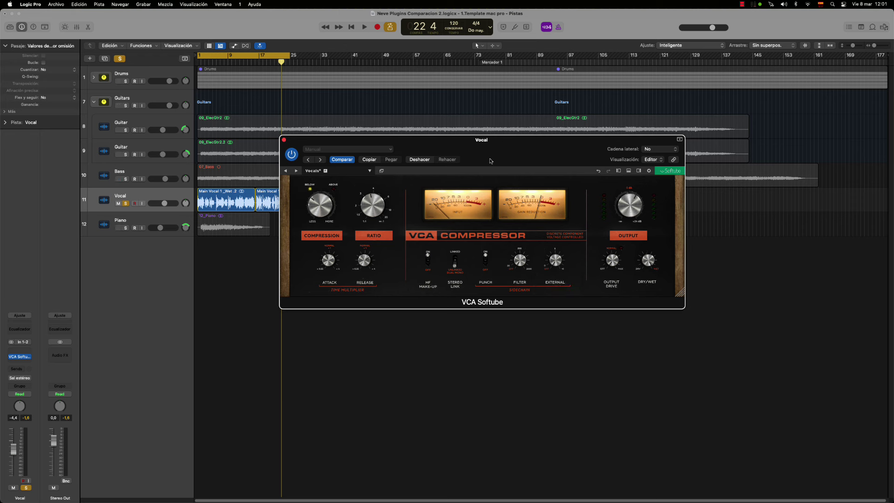
# Step: Close the Vocal plug-in, open the VCA Softube compressor on the Drums track and show its input level meters
pyautogui.click(284, 140)
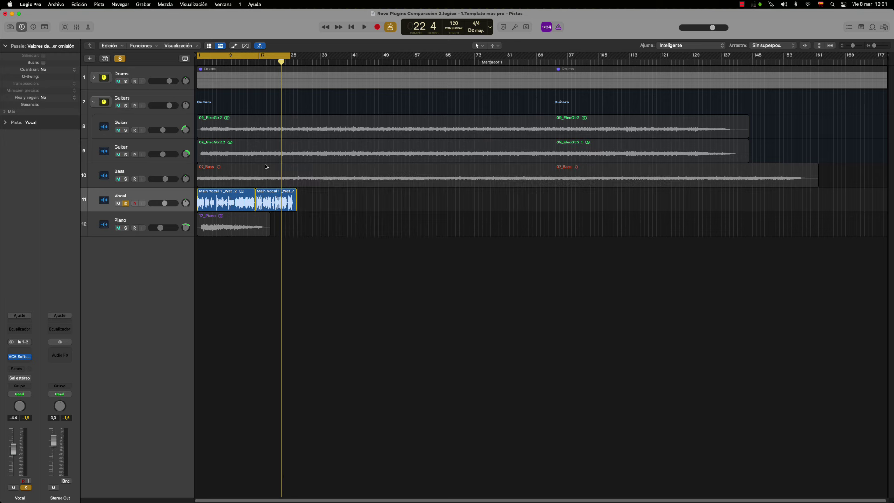
pyautogui.click(133, 75)
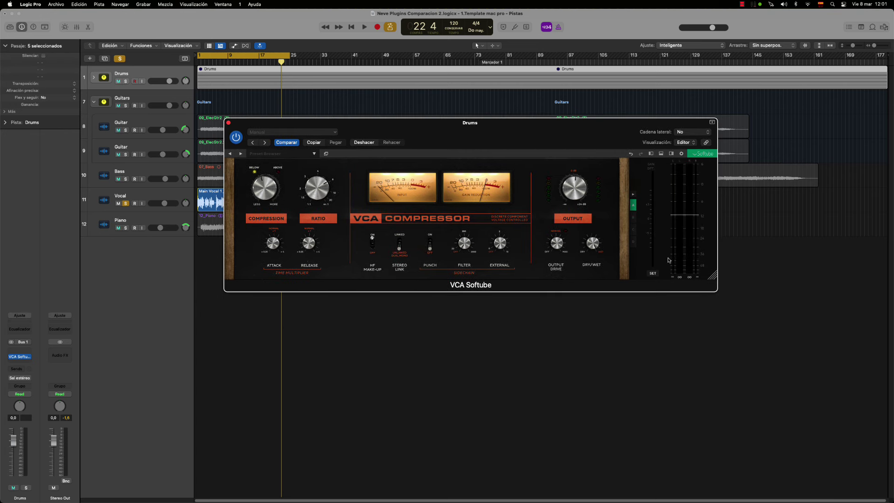
pyautogui.click(651, 153)
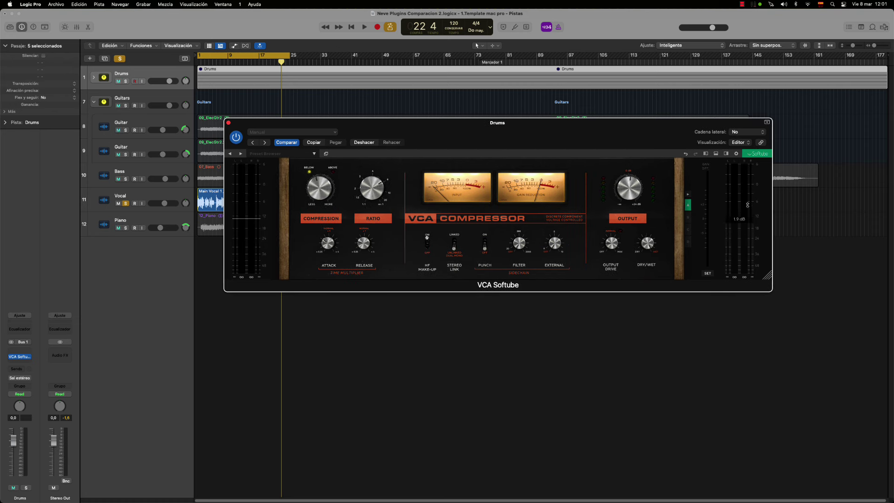
pyautogui.moveTo(739, 215); pyautogui.dragTo(739, 228)
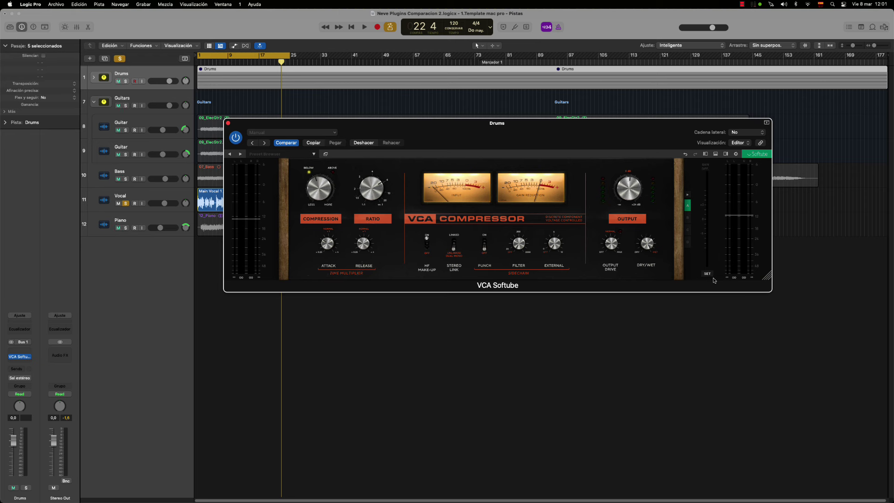
pyautogui.moveTo(726, 262)
# Step: Solo the Drums track instead of Vocal and play a passage with the VCA compressor switched on, trying its output level
pyautogui.click(125, 81)
pyautogui.click(126, 204)
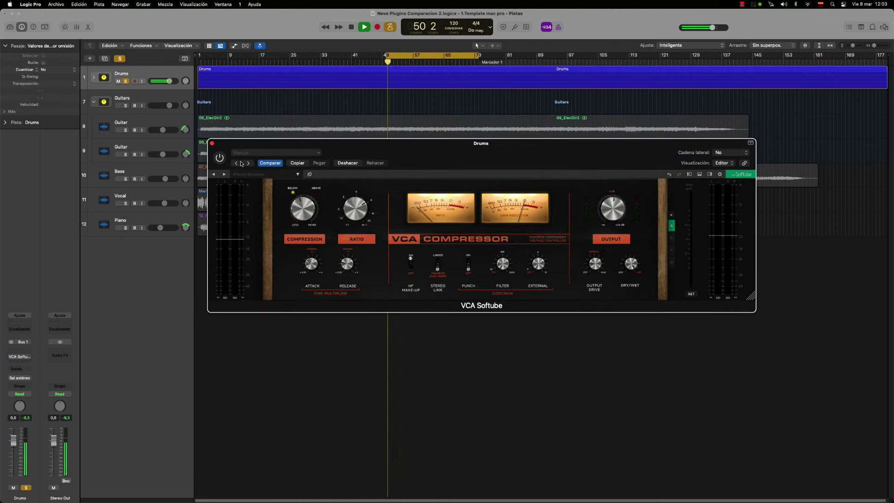
pyautogui.click(220, 158)
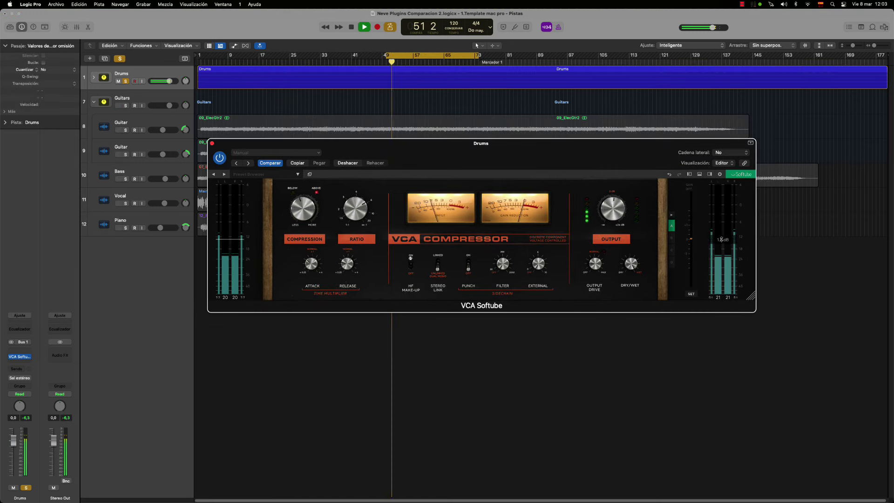
pyautogui.moveTo(734, 255); pyautogui.dragTo(722, 236)
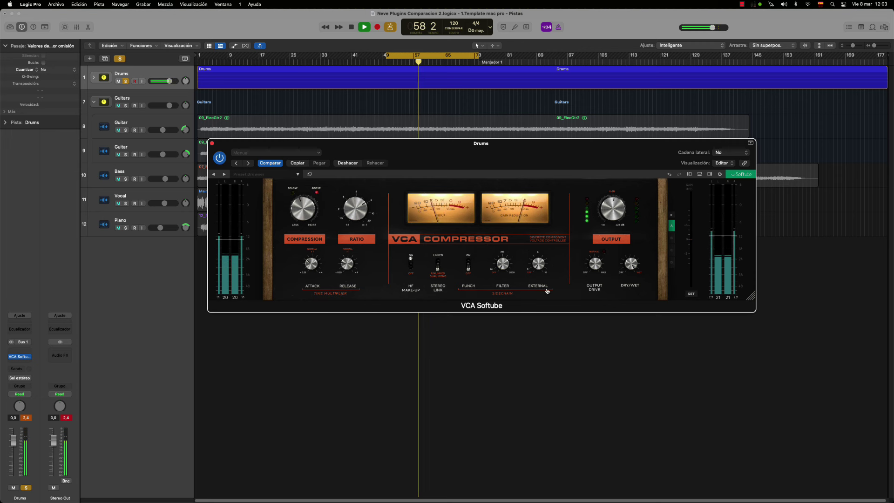
pyautogui.press('space')
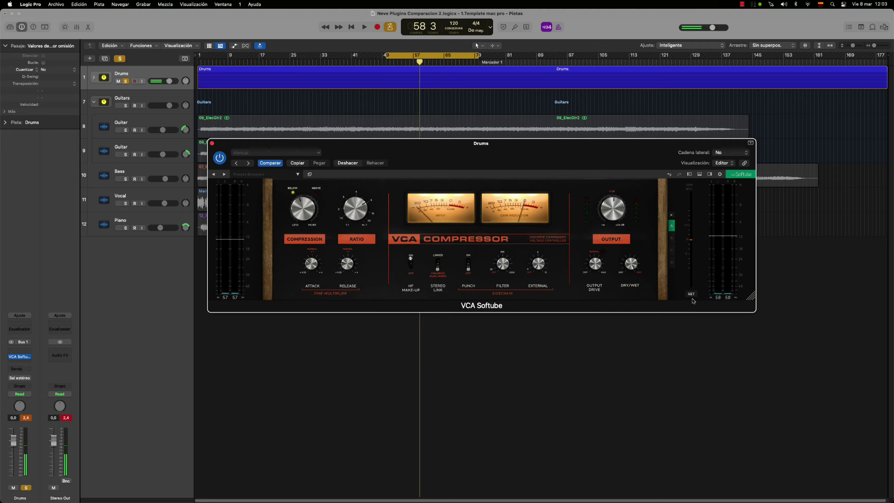
# Step: Use the Set function beside the Drums compressor's output meters during playback, and raise the output level to 12.6 dB
pyautogui.moveTo(228, 242)
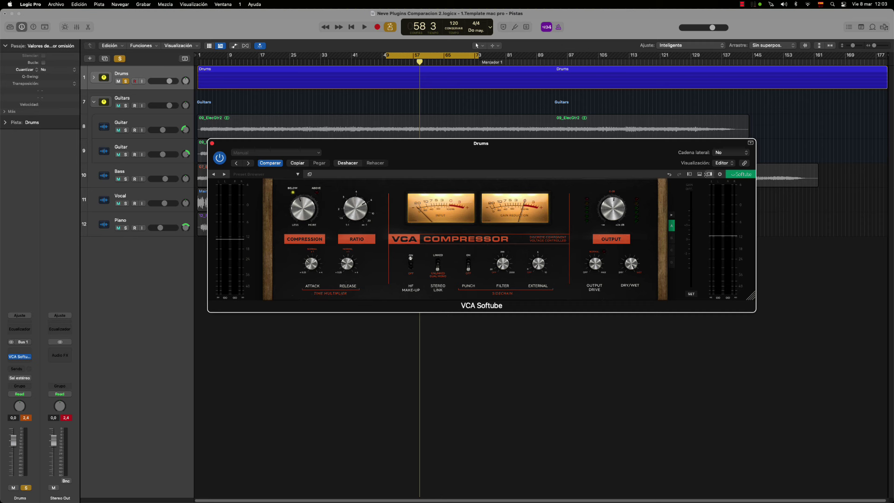
pyautogui.click(691, 294)
pyautogui.press('space')
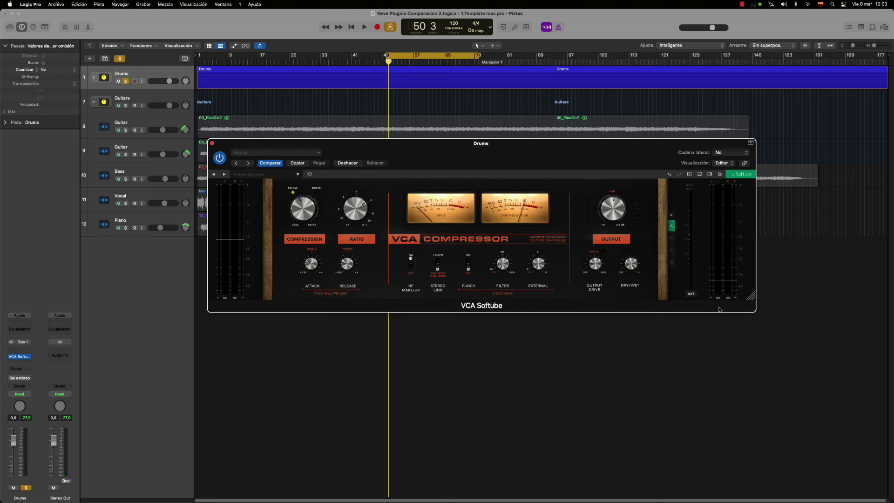
pyautogui.moveTo(727, 275)
pyautogui.moveTo(727, 275); pyautogui.dragTo(726, 214)
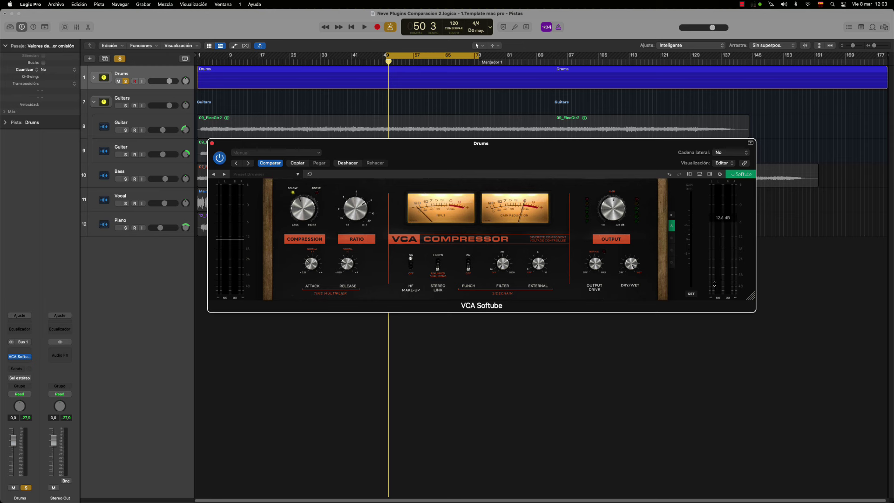
# Step: Apply Set to the Drums compressor and start playback, hide its output and input meters, and reposition the plug-in window
pyautogui.click(691, 295)
pyautogui.press('space')
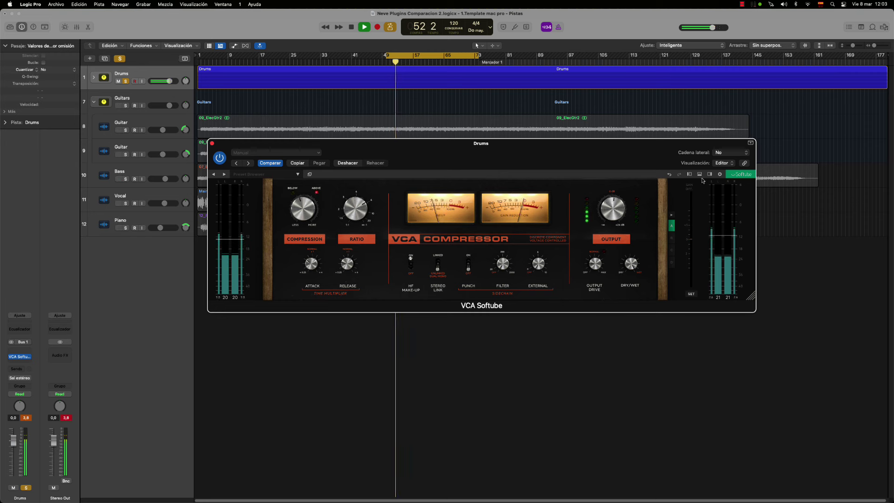
pyautogui.click(671, 215)
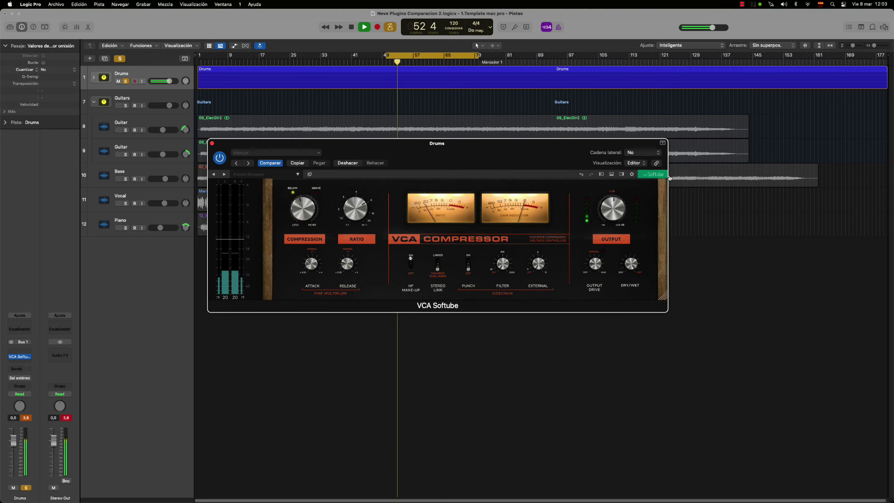
pyautogui.click(602, 174)
pyautogui.moveTo(476, 161); pyautogui.dragTo(585, 156)
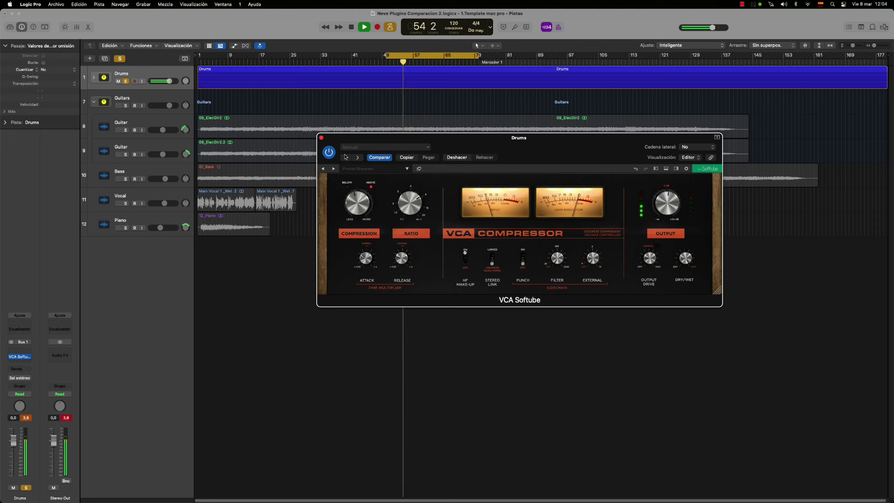
# Step: Compare the Drums passage with the VCA compressor bypassed and active during playback
pyautogui.press('space')
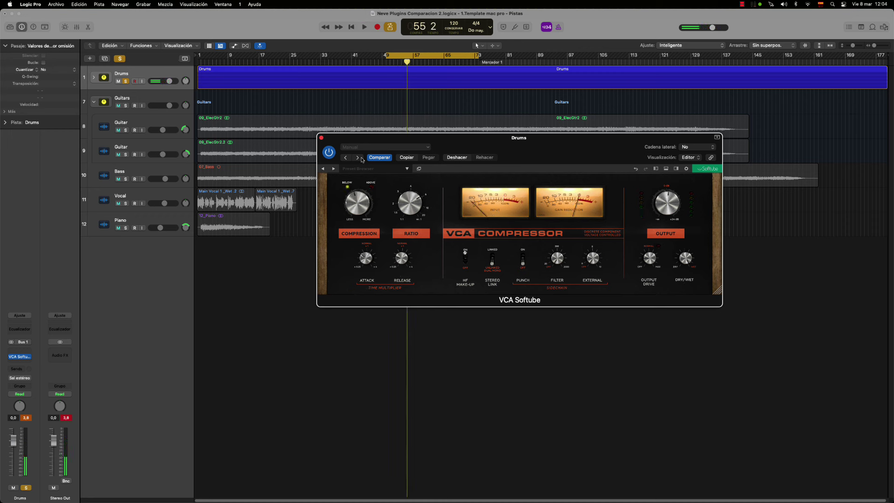
pyautogui.click(329, 153)
pyautogui.click(330, 154)
pyautogui.click(330, 153)
pyautogui.press('space')
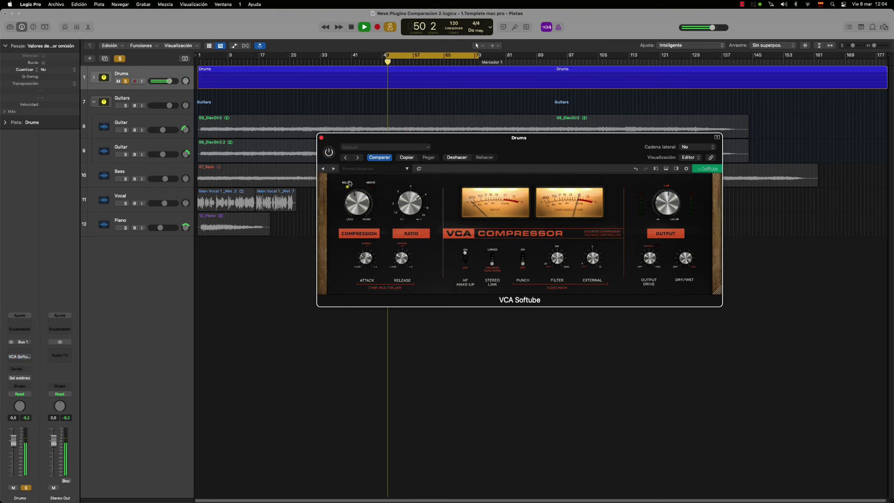
pyautogui.click(329, 154)
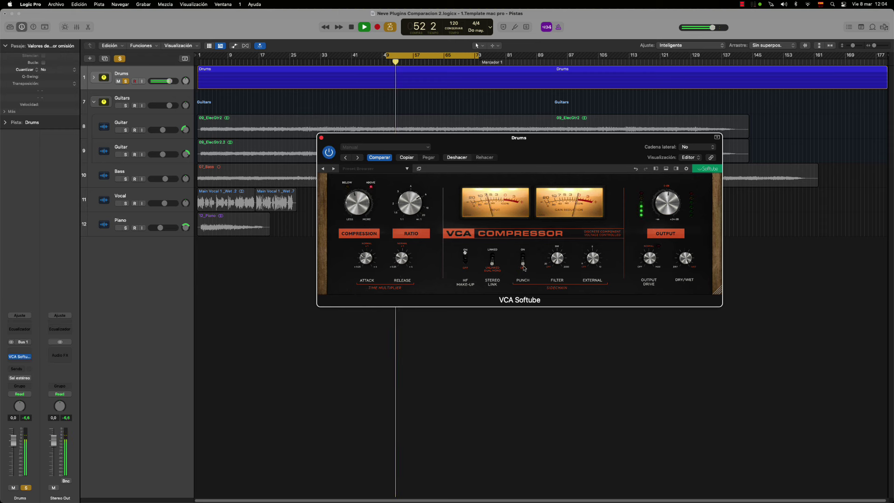
# Step: Try Compression amounts of -34 dB and -52 dB on the playing Drums track, and bring it back to -11 dB
pyautogui.moveTo(357, 212)
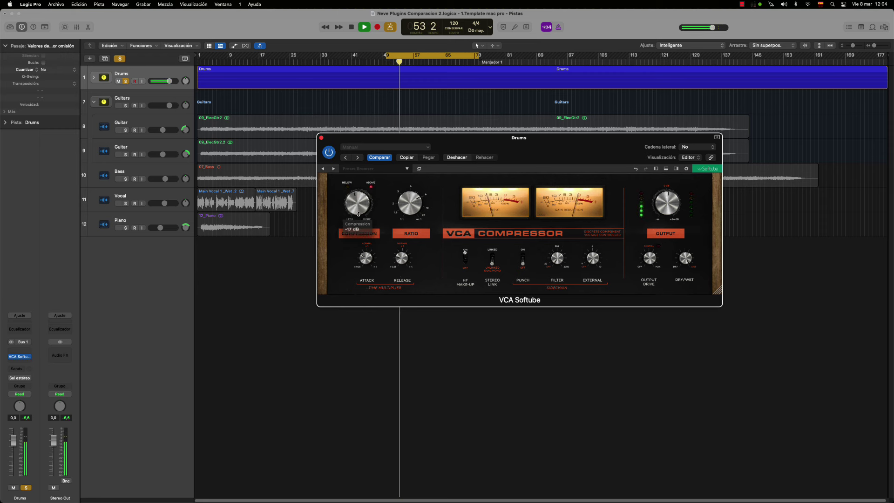
pyautogui.moveTo(358, 212); pyautogui.dragTo(361, 198)
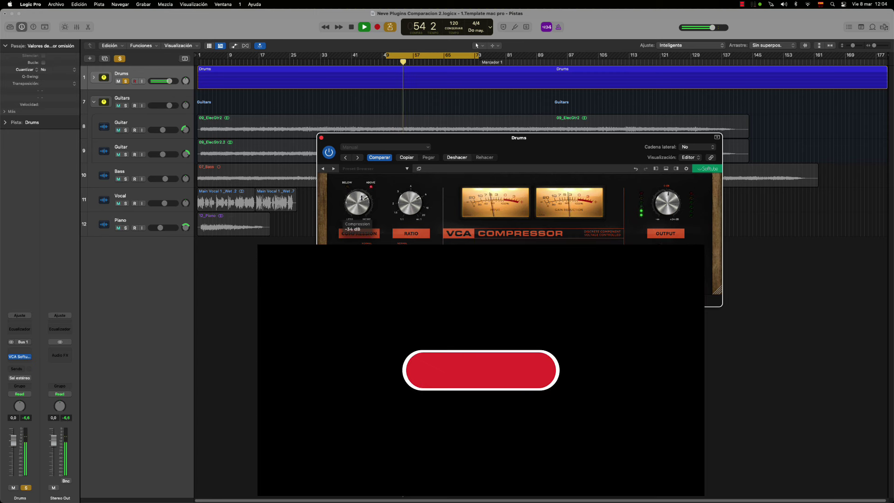
pyautogui.moveTo(663, 205)
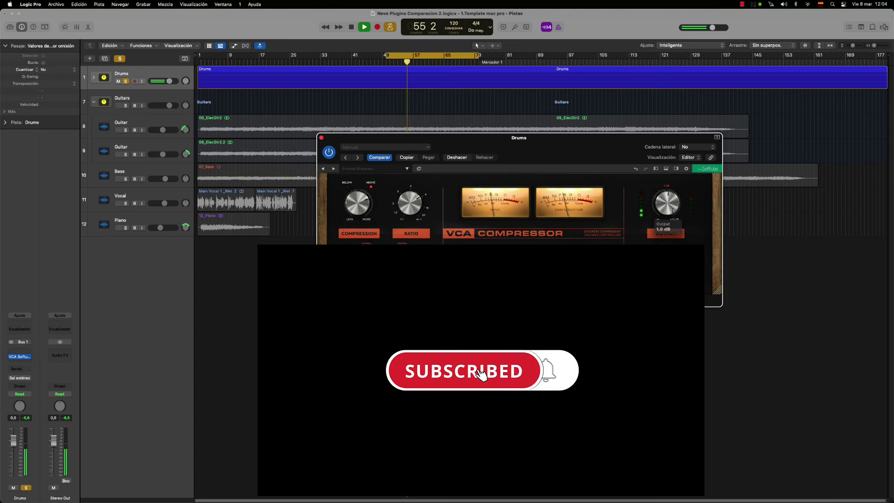
pyautogui.moveTo(394, 194)
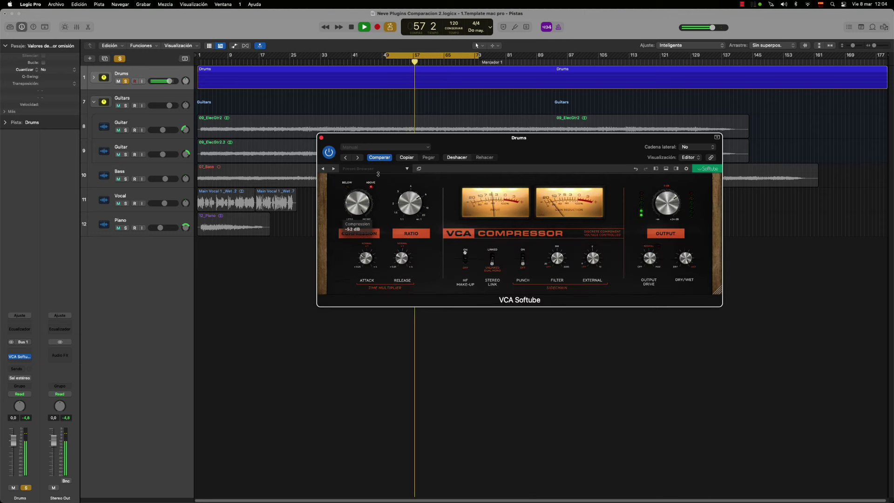
pyautogui.moveTo(361, 210)
pyautogui.moveTo(356, 237); pyautogui.dragTo(367, 229)
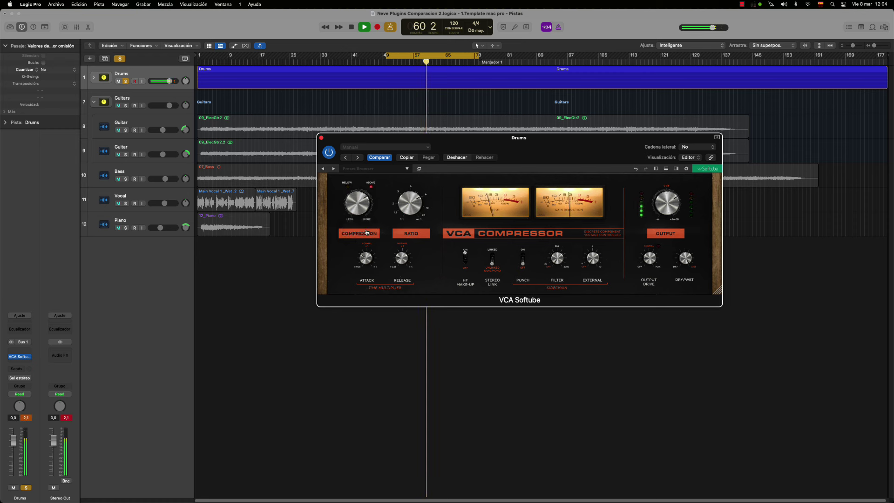
pyautogui.press('space')
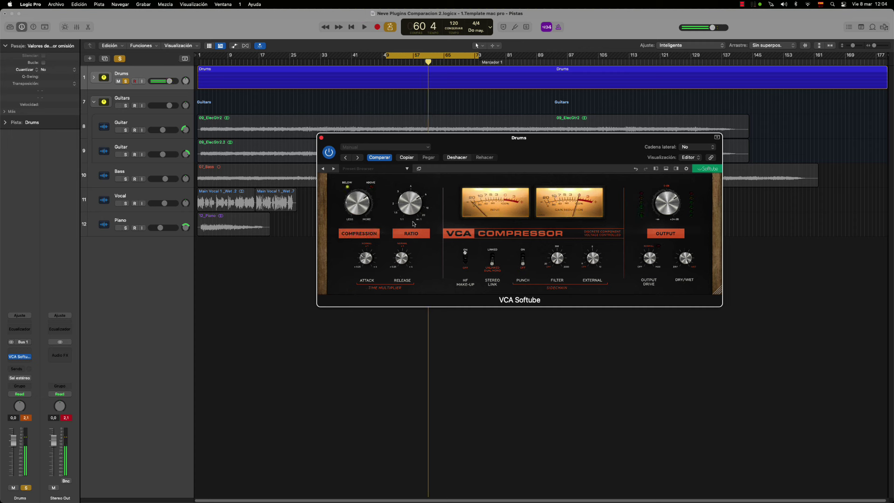
# Step: Play the Drums passage again while varying the compressor's Compression amount and its Attack time multiplier
pyautogui.moveTo(359, 209)
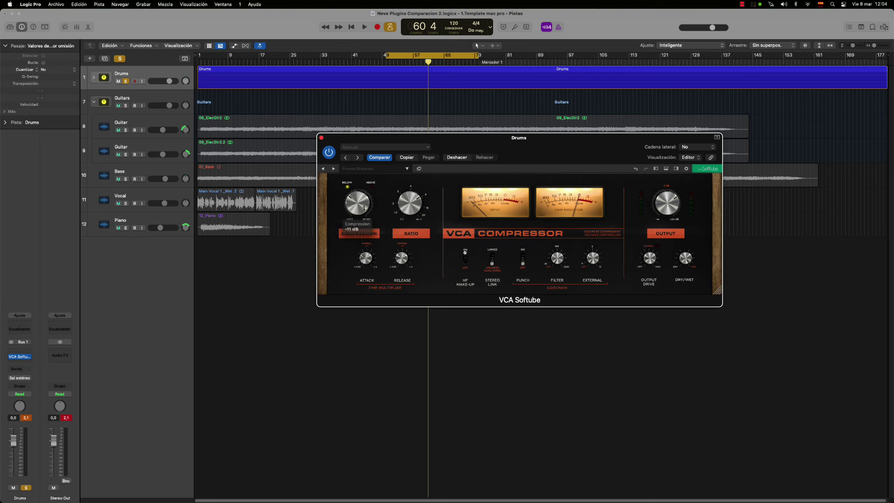
pyautogui.press('space')
pyautogui.moveTo(358, 208); pyautogui.dragTo(363, 183)
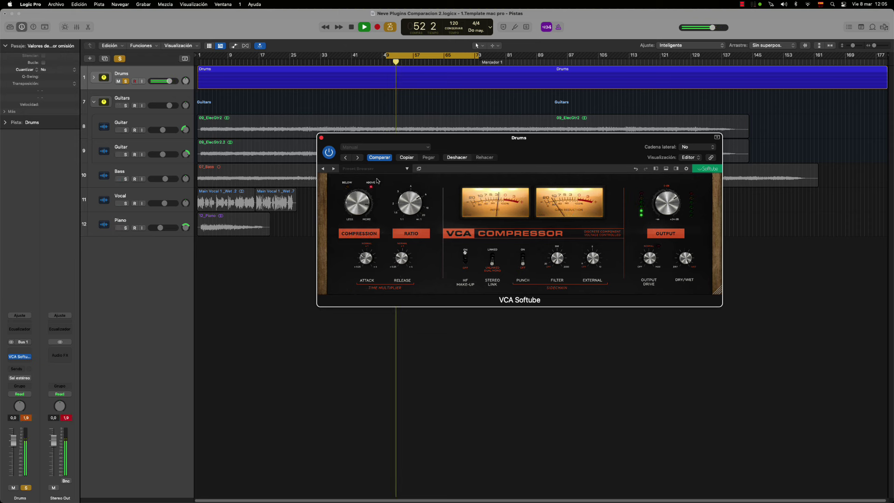
pyautogui.moveTo(358, 205); pyautogui.dragTo(357, 218)
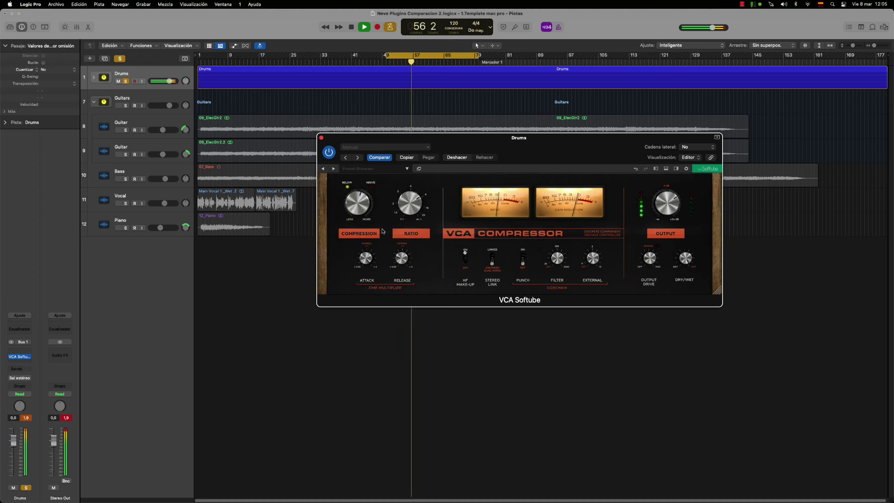
pyautogui.moveTo(370, 263)
pyautogui.mouseDown()
pyautogui.moveTo(384, 231)
pyautogui.moveTo(375, 251)
pyautogui.mouseUp()
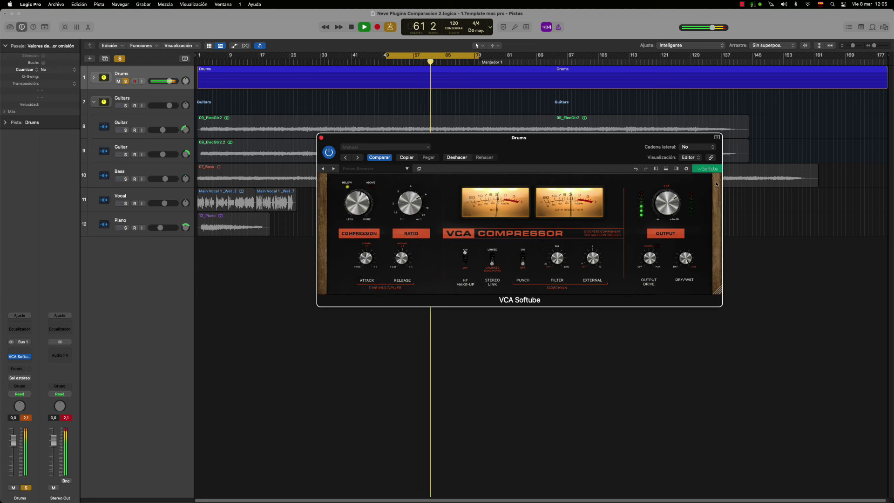
# Step: Match the Drums compressor's output level with the Set function, and compare the sound with the plug-in off and on
pyautogui.click(676, 170)
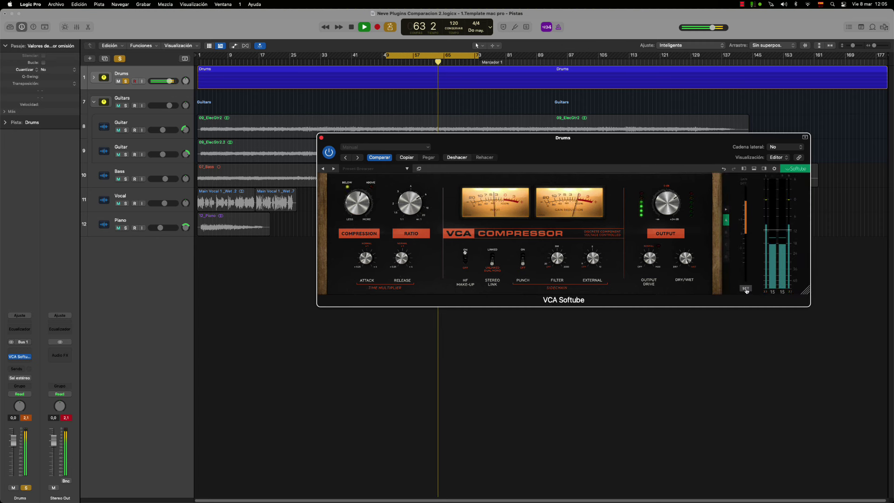
pyautogui.click(764, 168)
pyautogui.click(329, 152)
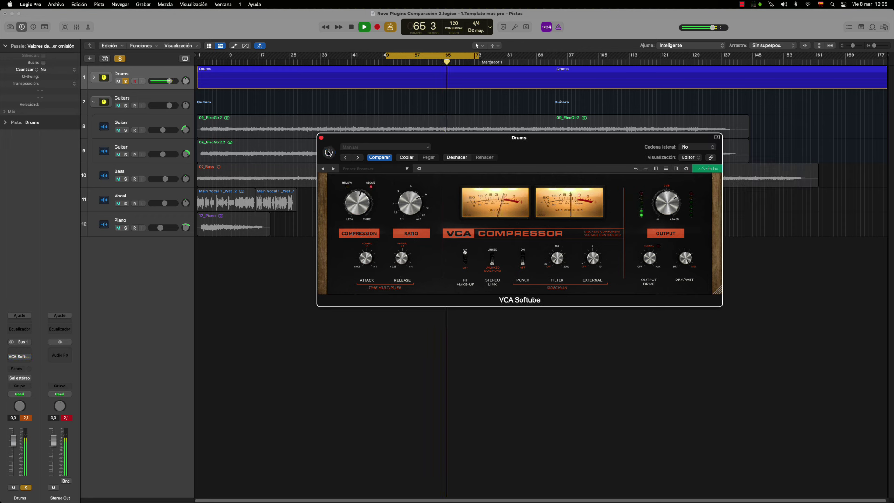
pyautogui.click(329, 152)
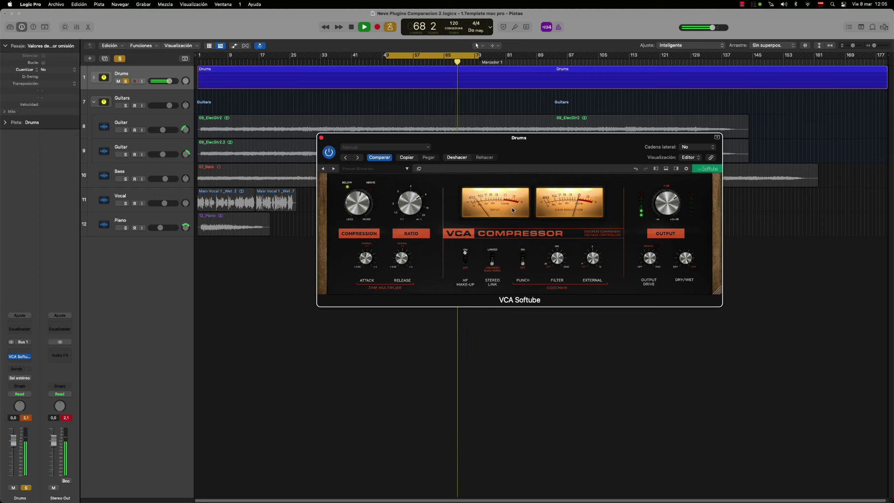
pyautogui.press('space')
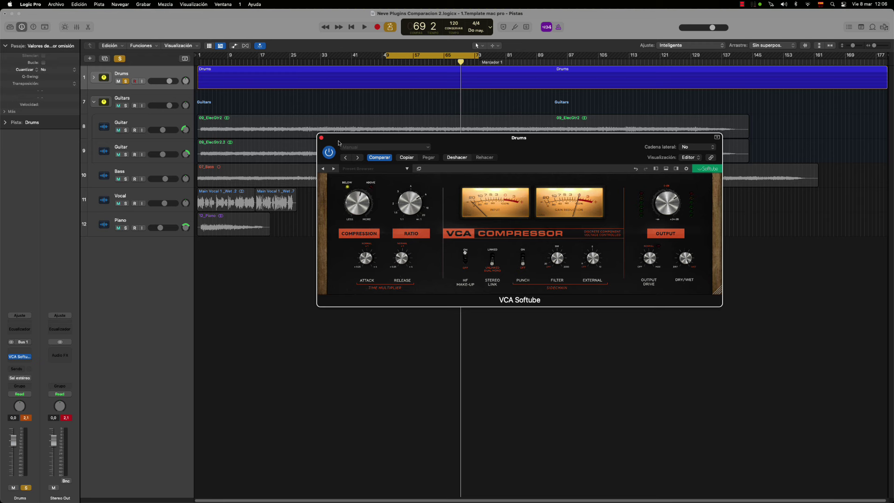
# Step: Move from the soloed Drums track to the unsoloed Bass track and open its VCA Softube compressor below the Bass region
pyautogui.click(321, 138)
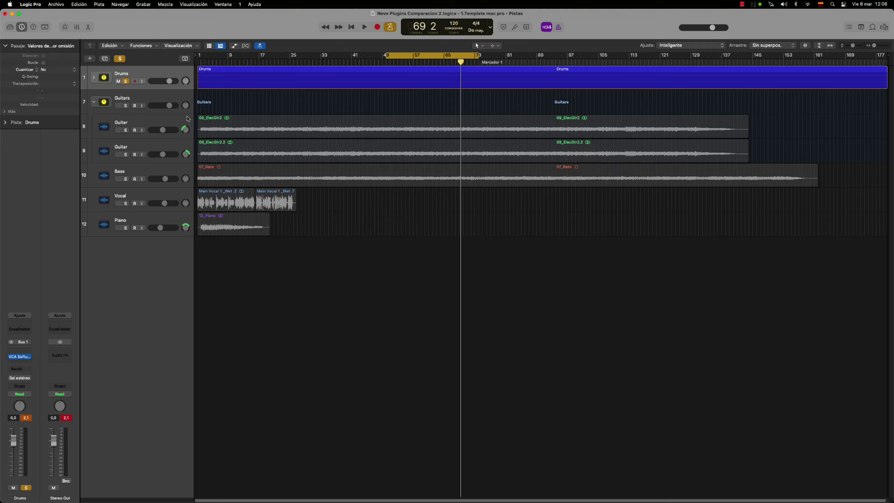
pyautogui.click(125, 82)
pyautogui.click(144, 169)
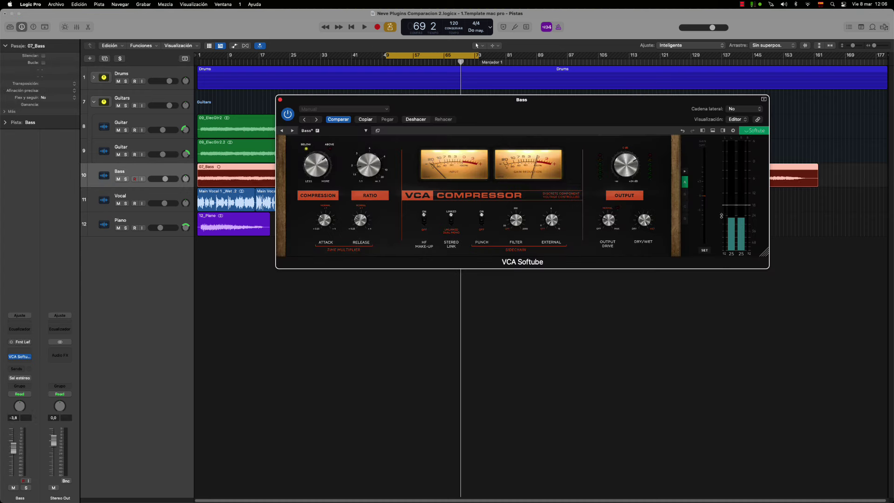
pyautogui.moveTo(530, 116); pyautogui.dragTo(536, 200)
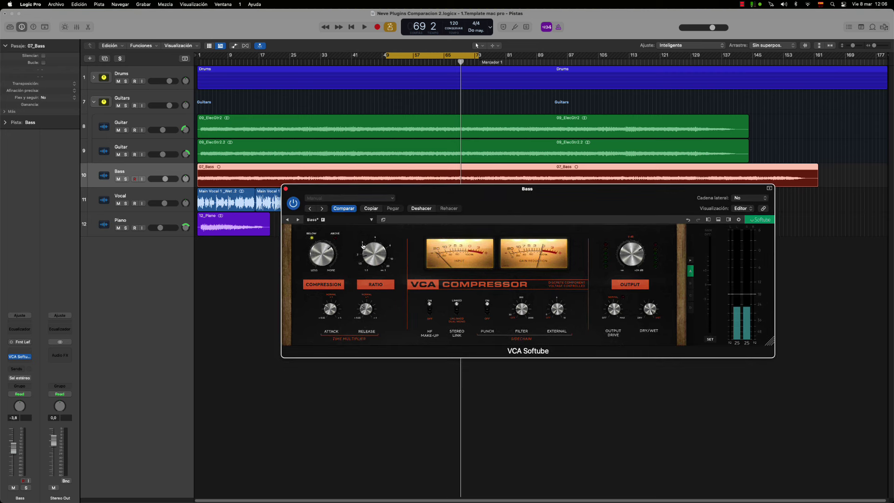
# Step: Solo the Bass track during playback and compare its sound with the VCA compressor bypassed and active
pyautogui.press('space')
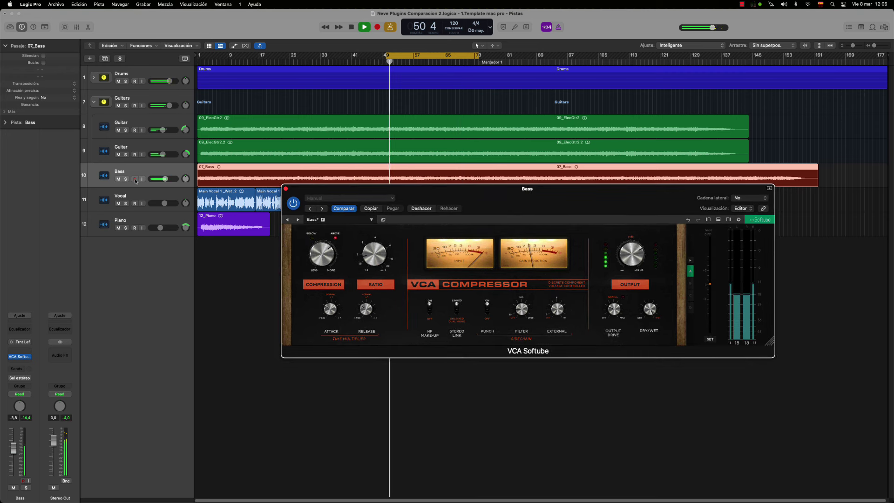
pyautogui.press('s')
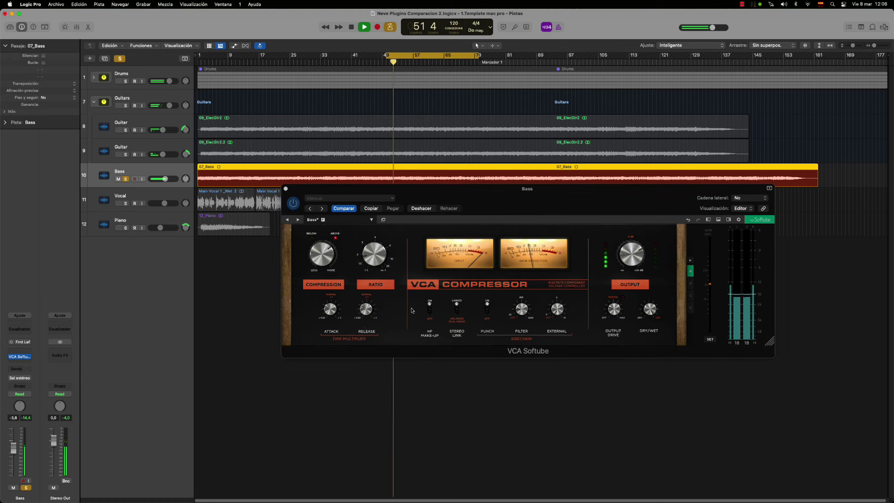
pyautogui.click(295, 205)
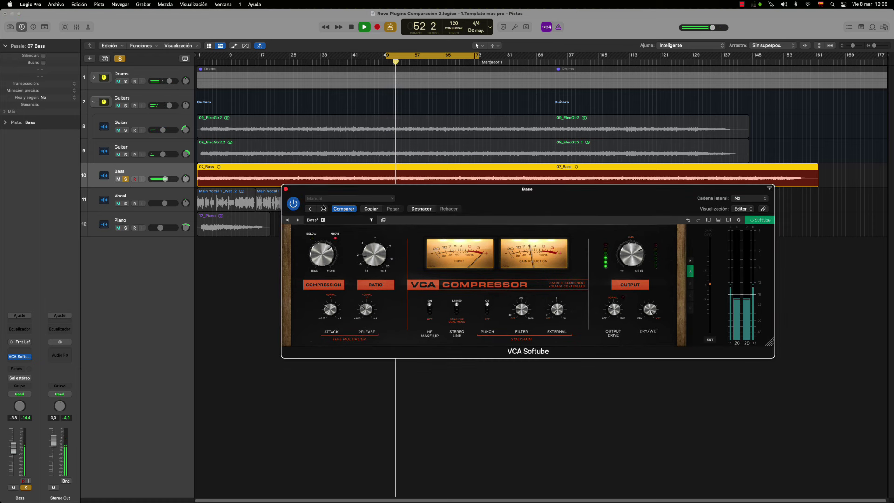
pyautogui.click(293, 204)
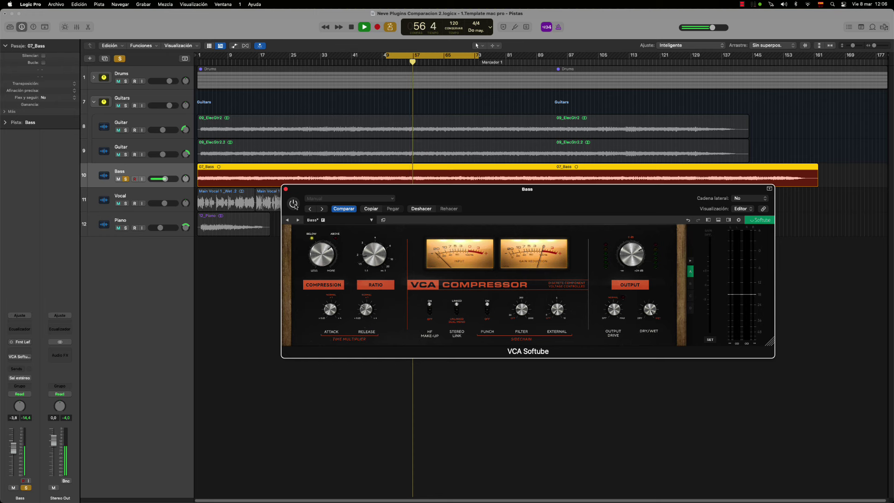
pyautogui.click(294, 204)
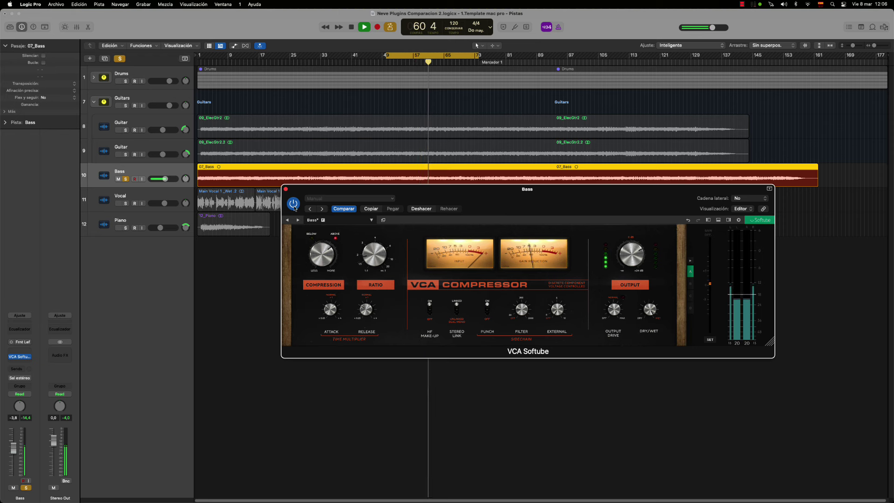
pyautogui.press('space')
# Step: Adjust the Bass compressor's Output Drive with playback stopped, and vary it again while the Bass track plays
pyautogui.moveTo(533, 208); pyautogui.dragTo(463, 153)
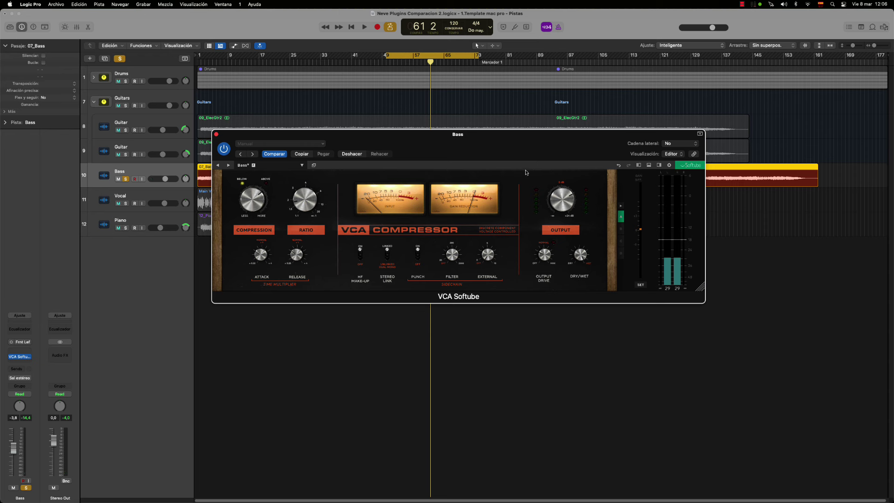
pyautogui.click(567, 231)
pyautogui.moveTo(569, 201)
pyautogui.moveTo(545, 259)
pyautogui.moveTo(545, 254); pyautogui.dragTo(552, 307)
pyautogui.moveTo(544, 259)
pyautogui.press('space')
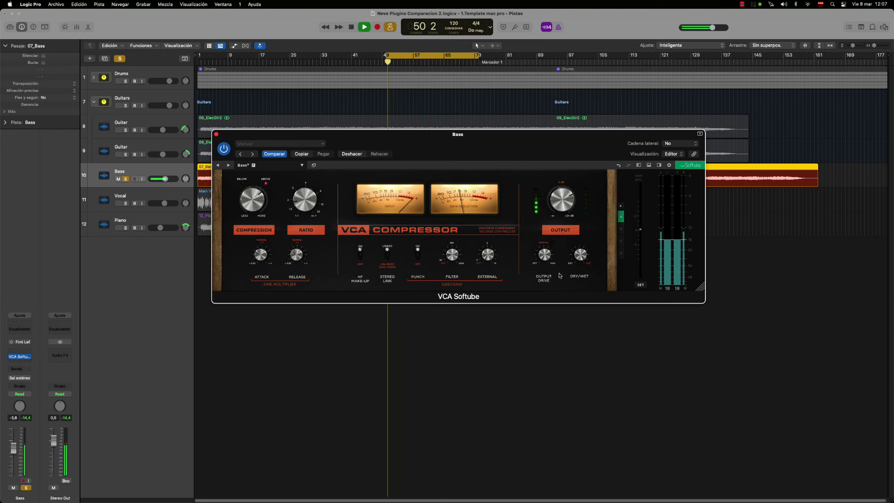
pyautogui.moveTo(556, 271)
pyautogui.mouseDown()
pyautogui.moveTo(559, 219)
pyautogui.moveTo(550, 254)
pyautogui.mouseUp()
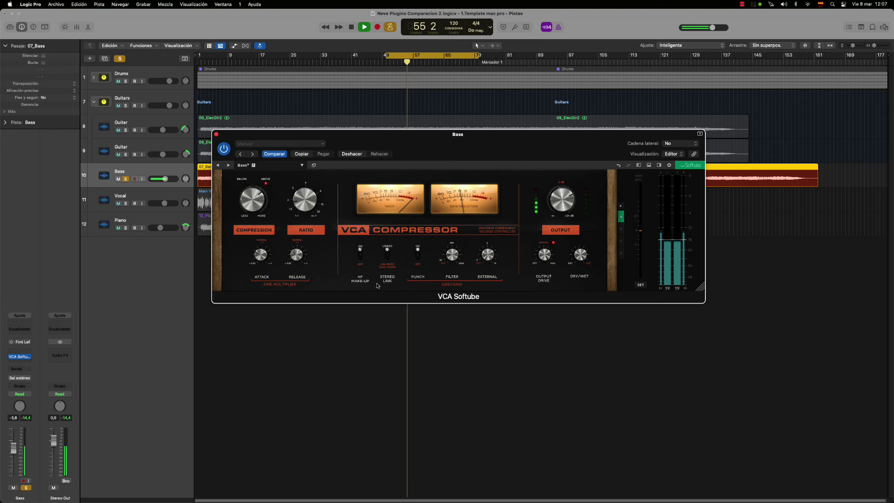
# Step: Try the Stereo Link and HF Make-up switches on the Bass compressor, returning each to its original position
pyautogui.click(387, 255)
pyautogui.click(386, 255)
pyautogui.click(361, 259)
pyautogui.click(361, 258)
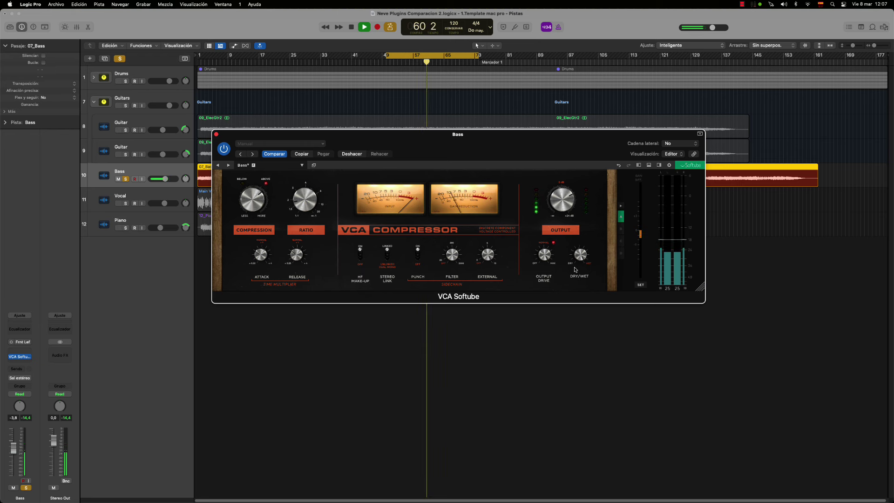
# Step: Stop playback and view the Bass compressor's available side-chain sources, keeping the choice at No
pyautogui.press('space')
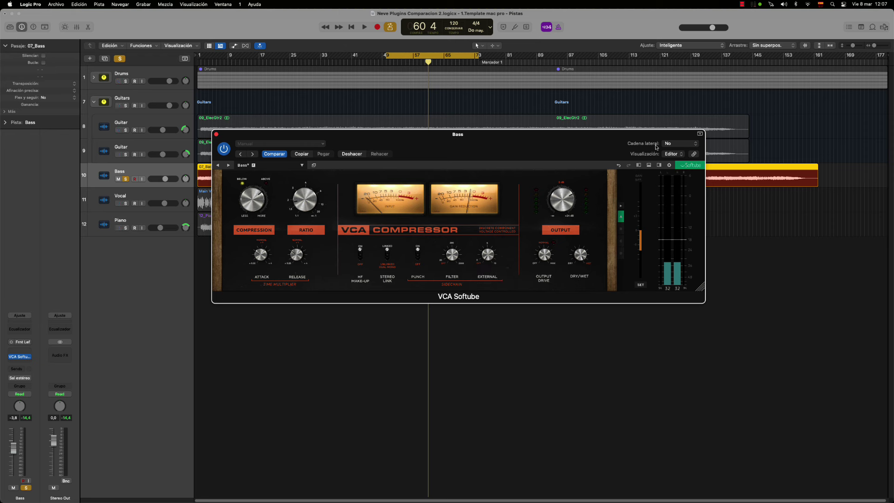
pyautogui.click(673, 146)
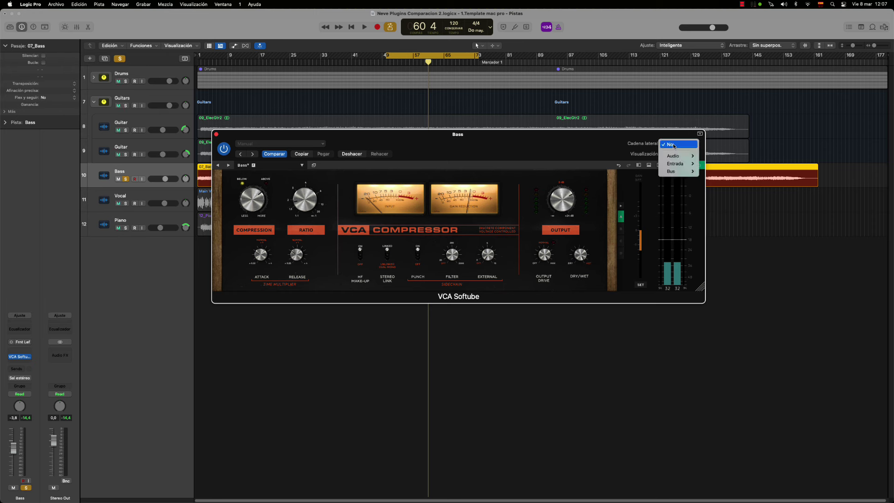
pyautogui.click(606, 147)
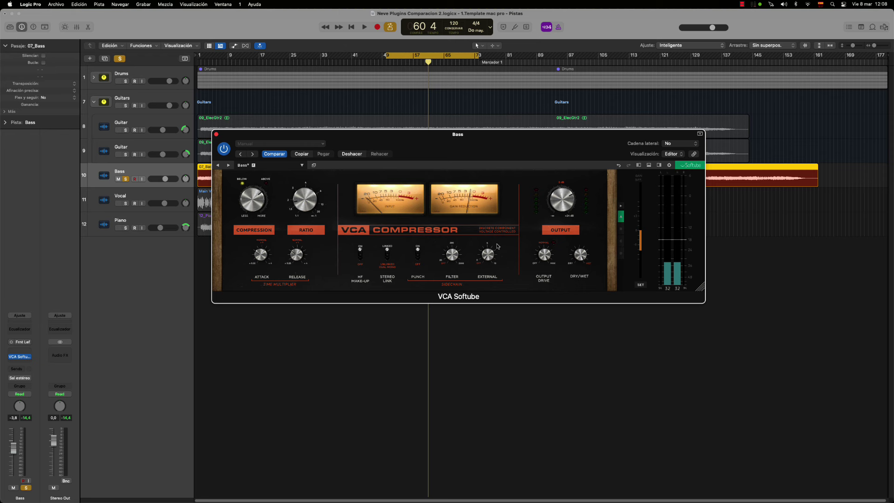
# Step: Vary the External side-chain control on the Bass compressor while the soloed Bass track plays, pausing playback between the tries
pyautogui.press('space')
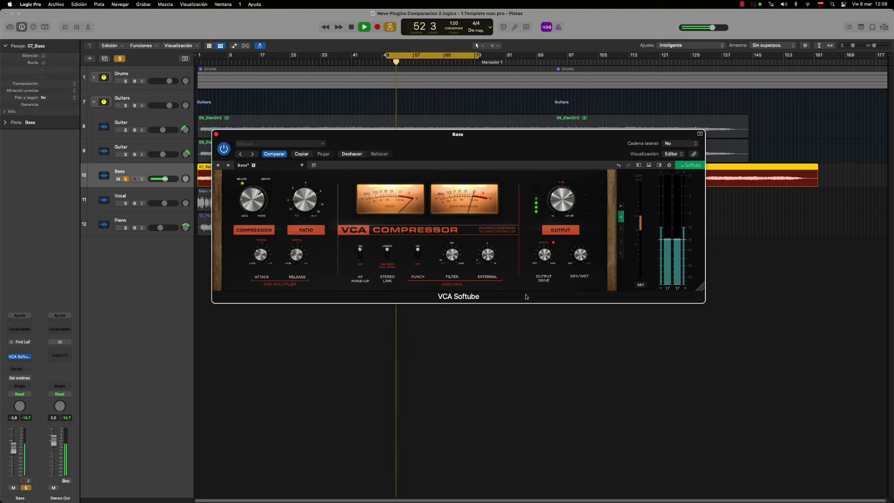
pyautogui.moveTo(487, 258)
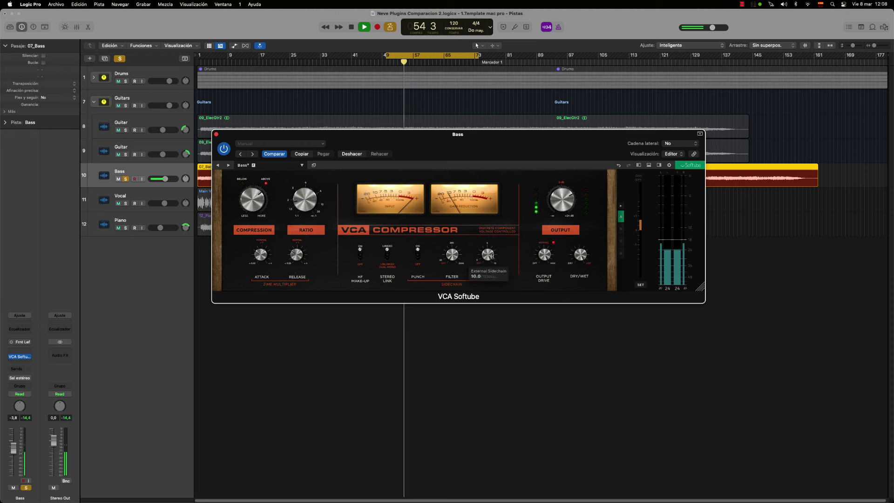
pyautogui.moveTo(486, 268); pyautogui.dragTo(495, 366)
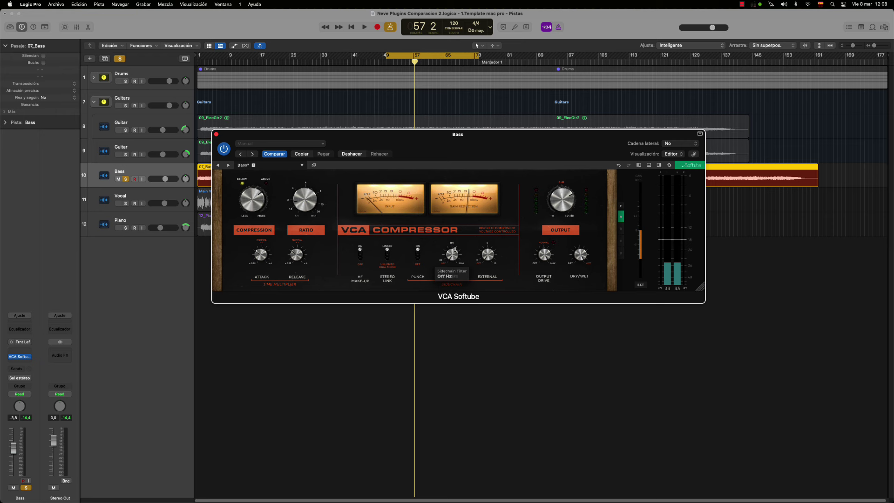
pyautogui.moveTo(480, 264)
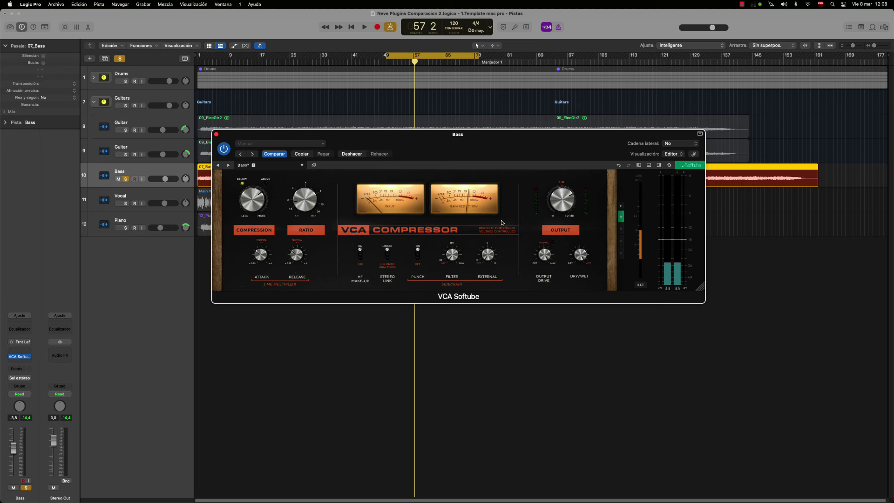
pyautogui.press('space')
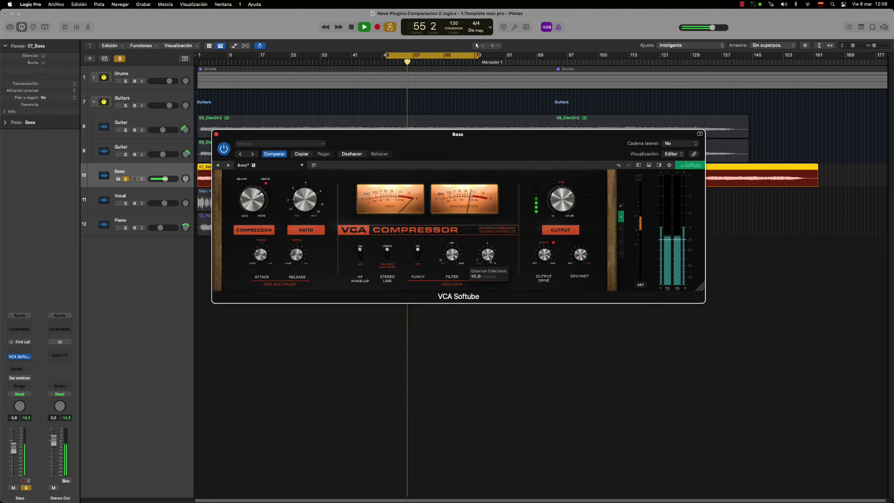
pyautogui.moveTo(485, 340); pyautogui.dragTo(489, 266)
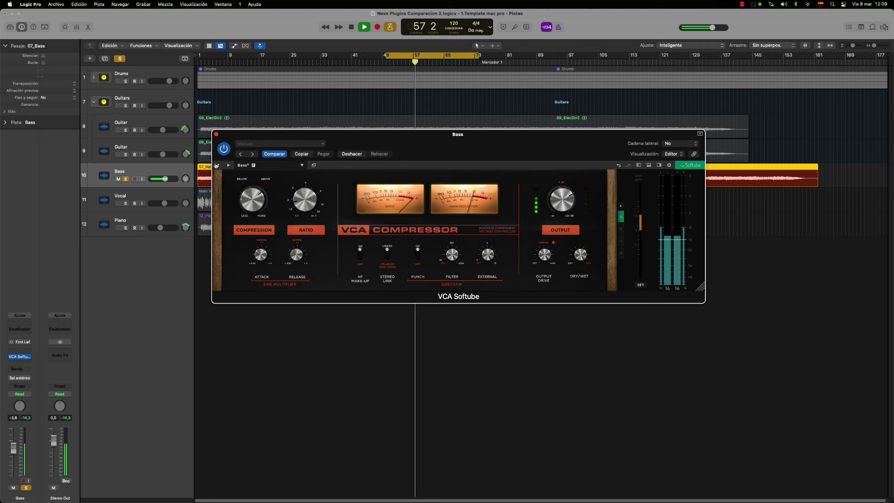
# Step: Compare the playing Bass track with the VCA compressor bypassed and active twice, and stop playback with the compressor active
pyautogui.click(224, 149)
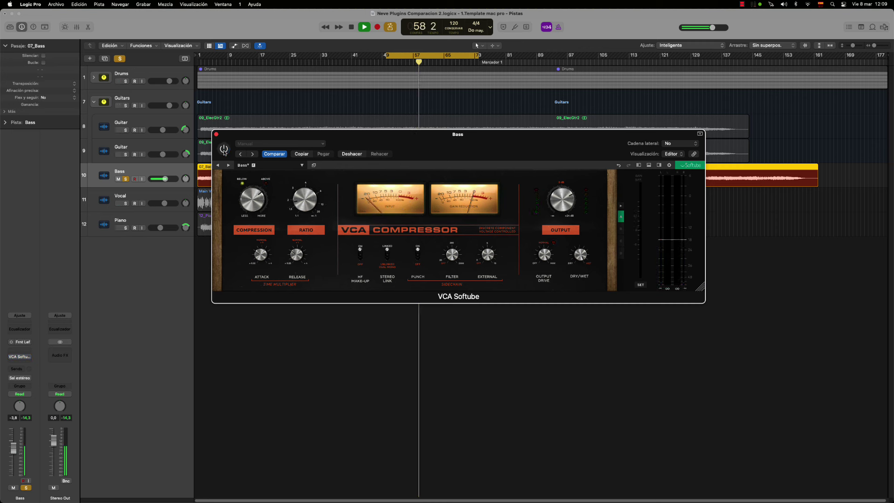
pyautogui.click(223, 149)
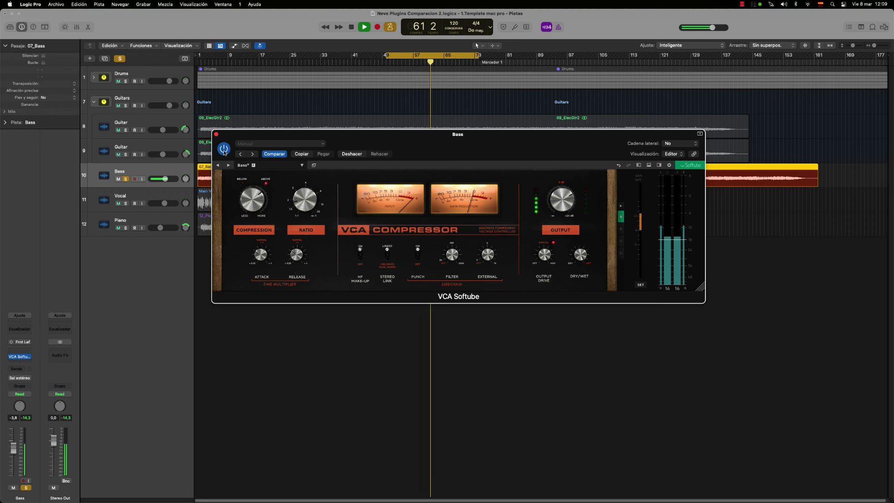
pyautogui.click(224, 149)
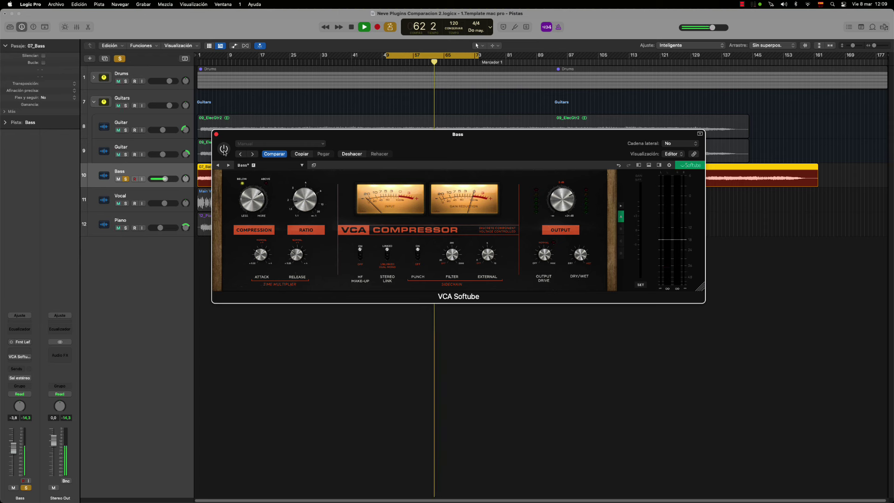
pyautogui.click(224, 149)
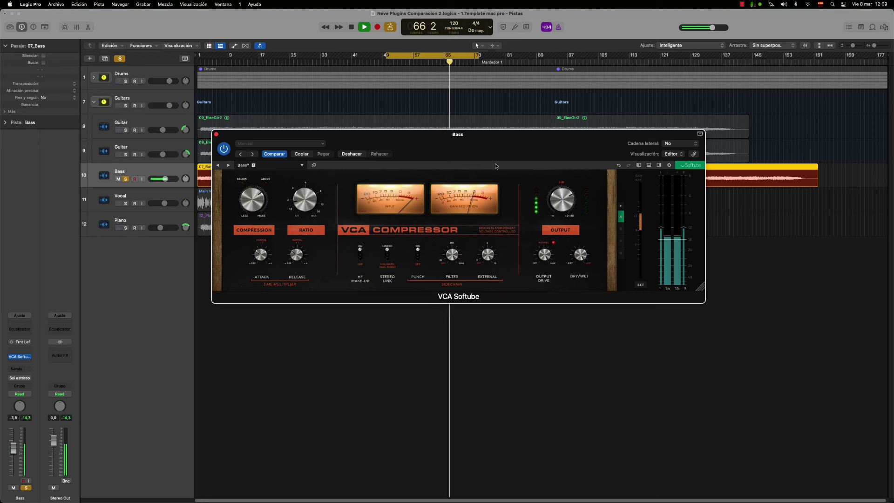
pyautogui.press('space')
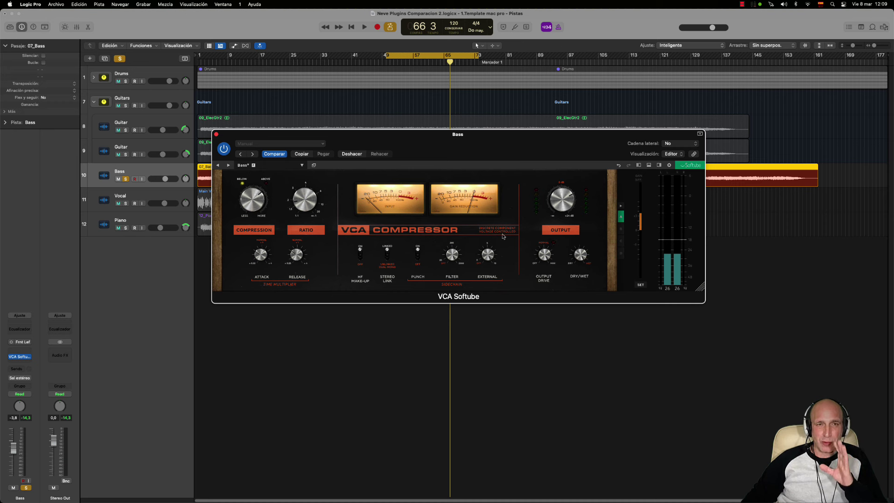
# Step: Close the Bass compressor and solo the Vocal track instead of Bass, with the Vocal track's VCA compressor open
pyautogui.click(216, 135)
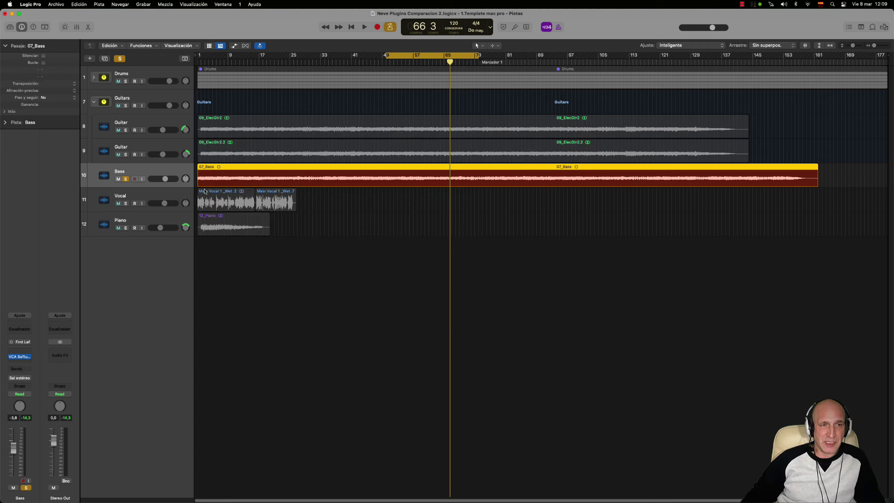
pyautogui.click(126, 178)
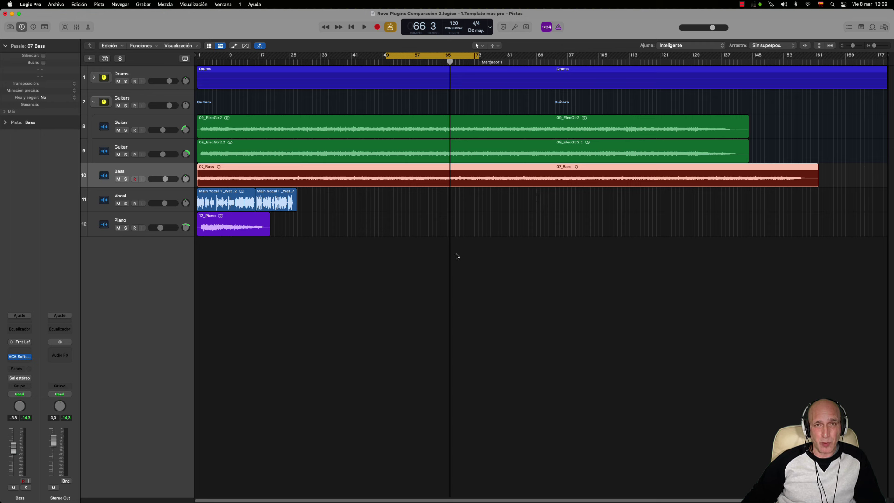
pyautogui.press('Down')
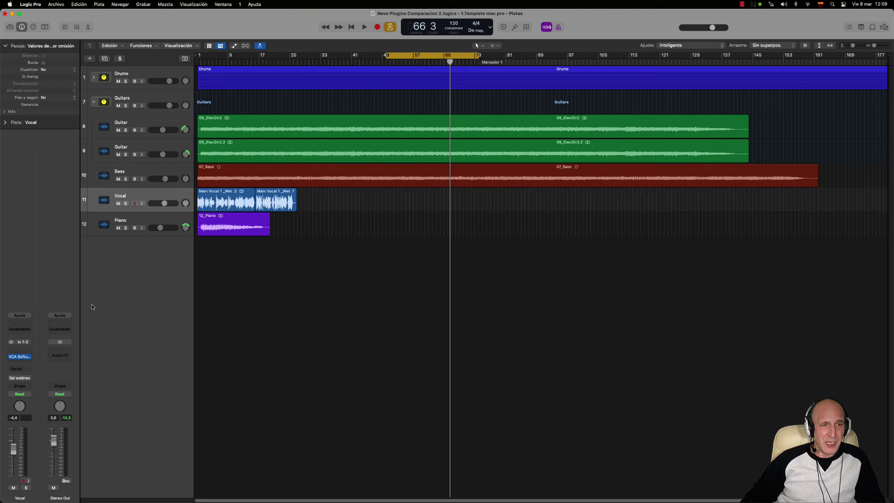
pyautogui.click(126, 203)
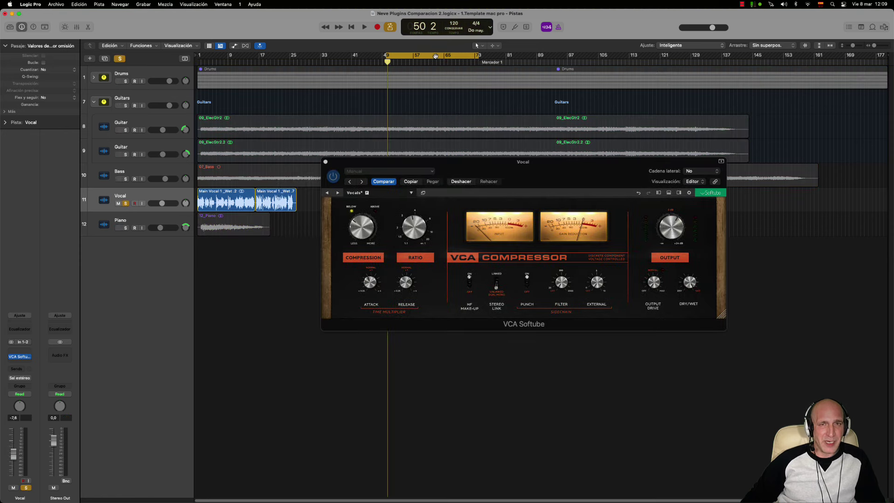
# Step: Move the cycle range to the song's start and compare the playing Vocal with its compressor bypassed and active
pyautogui.moveTo(436, 56); pyautogui.dragTo(248, 56)
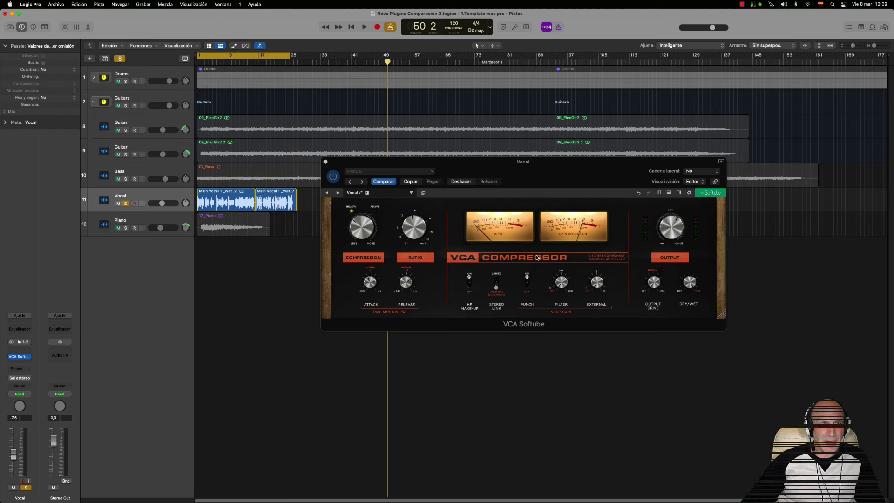
pyautogui.press('space')
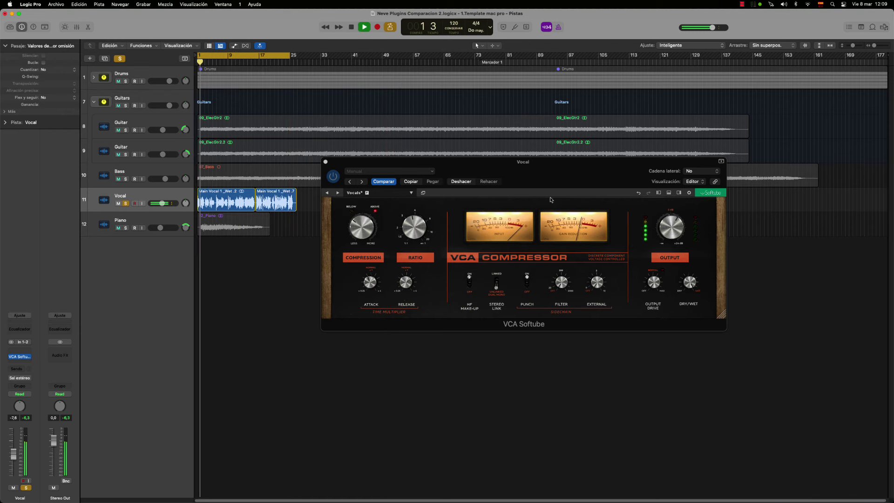
pyautogui.moveTo(551, 199); pyautogui.dragTo(533, 183)
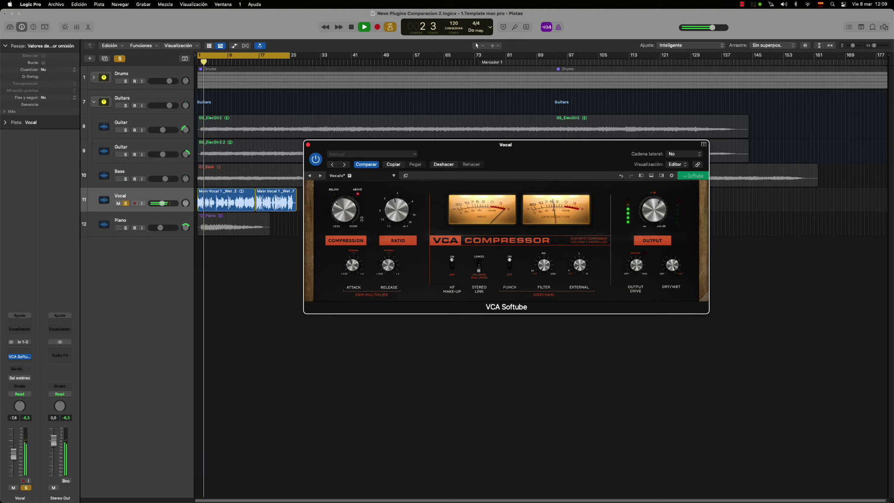
pyautogui.click(315, 159)
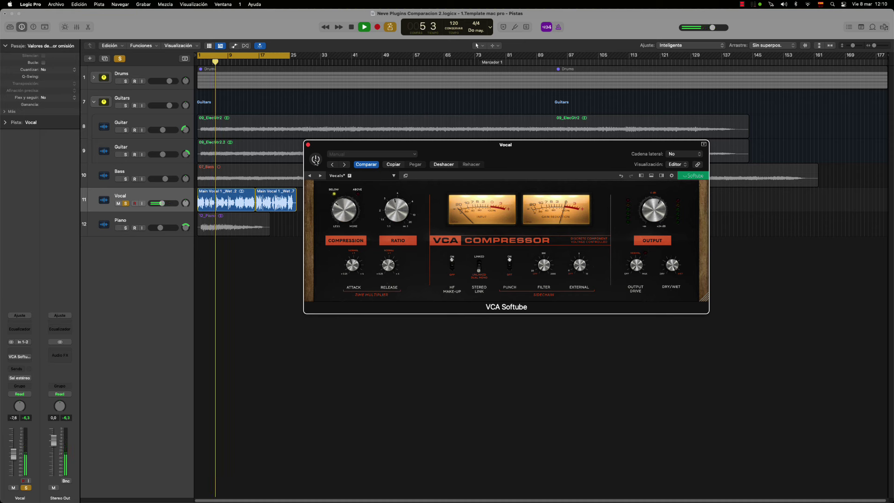
pyautogui.click(315, 159)
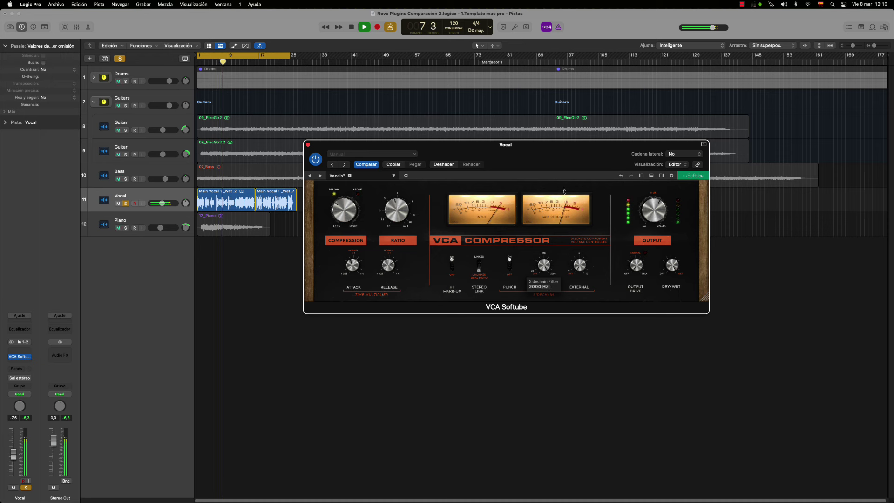
# Step: Adjust the side-chain Filter and External controls on the Vocal compressor during playback, and set Output Drive to 8.8
pyautogui.moveTo(544, 265); pyautogui.dragTo(540, 307)
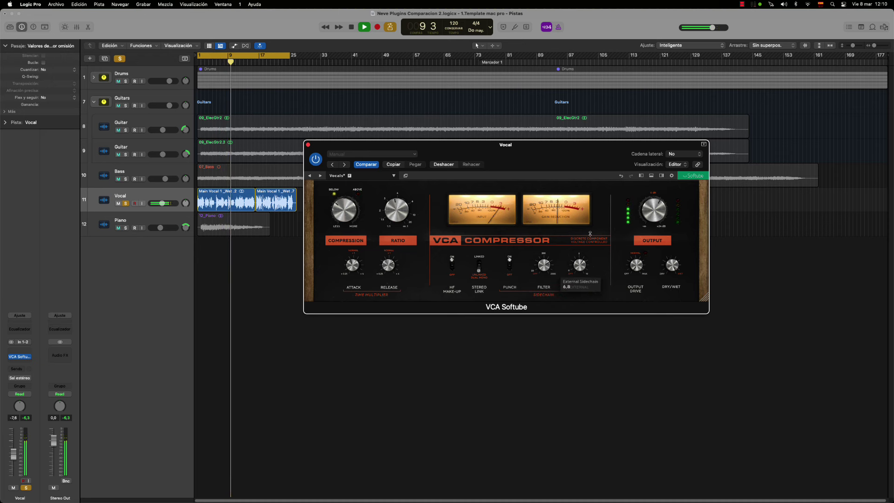
pyautogui.moveTo(580, 266); pyautogui.dragTo(578, 281)
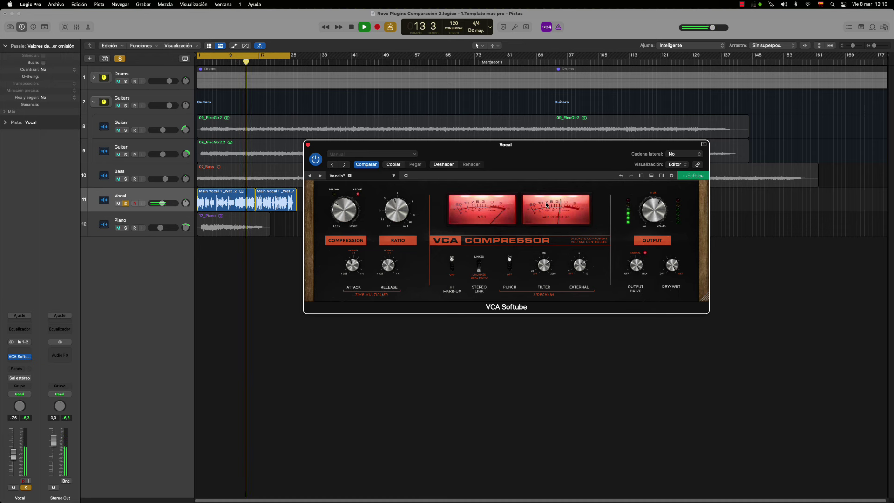
pyautogui.moveTo(635, 270)
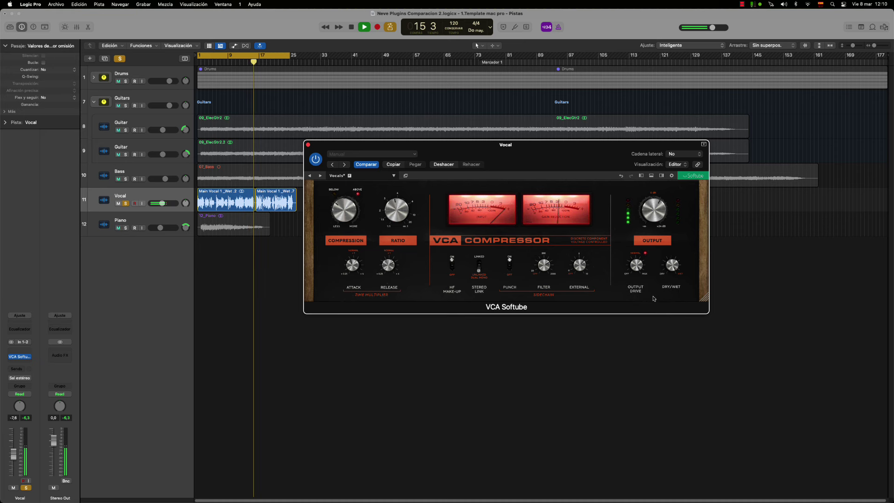
pyautogui.moveTo(638, 274)
pyautogui.mouseDown()
pyautogui.moveTo(634, 299)
pyautogui.moveTo(644, 280)
pyautogui.mouseUp()
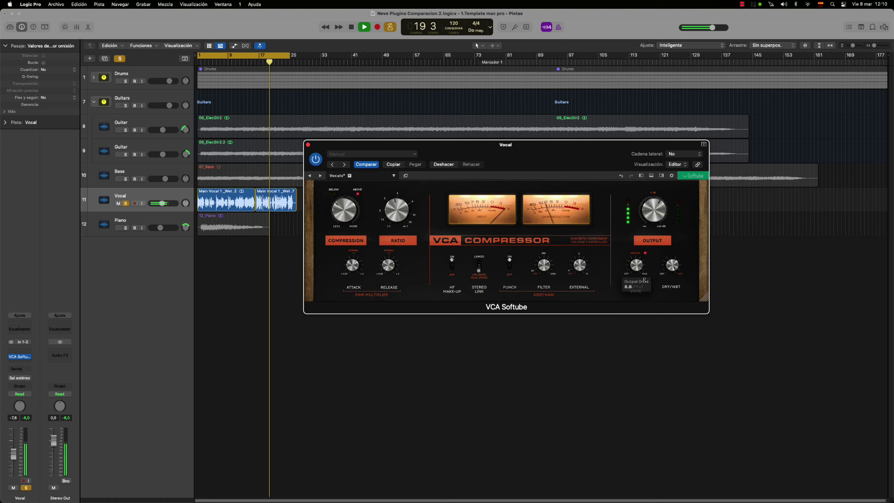
# Step: Show the output and input level meters on the Vocal compressor and apply the SET function beside the output meter
pyautogui.click(661, 175)
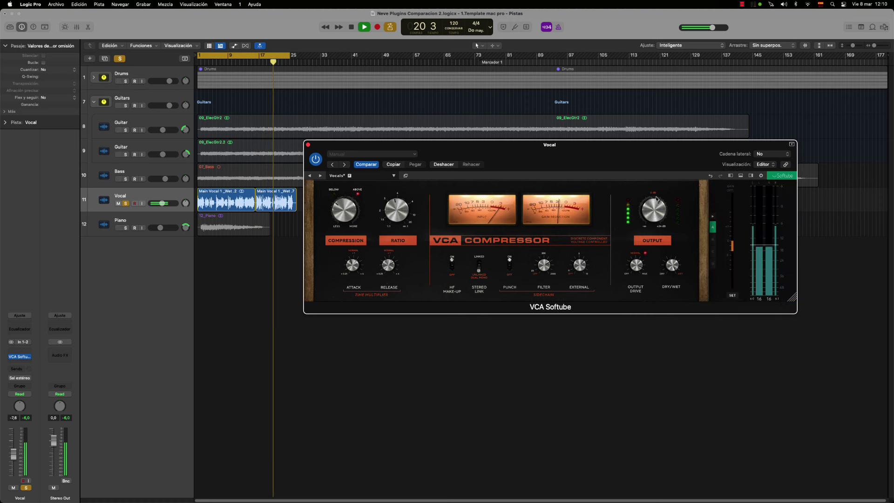
pyautogui.click(732, 295)
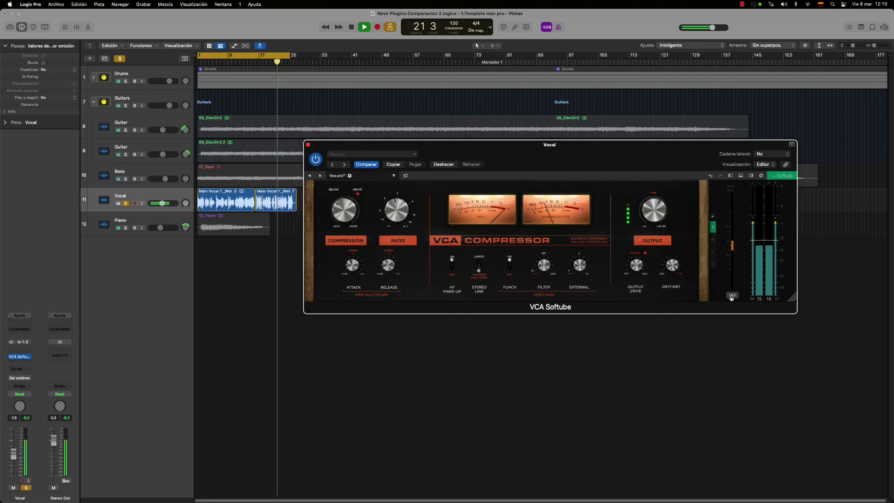
pyautogui.moveTo(771, 270)
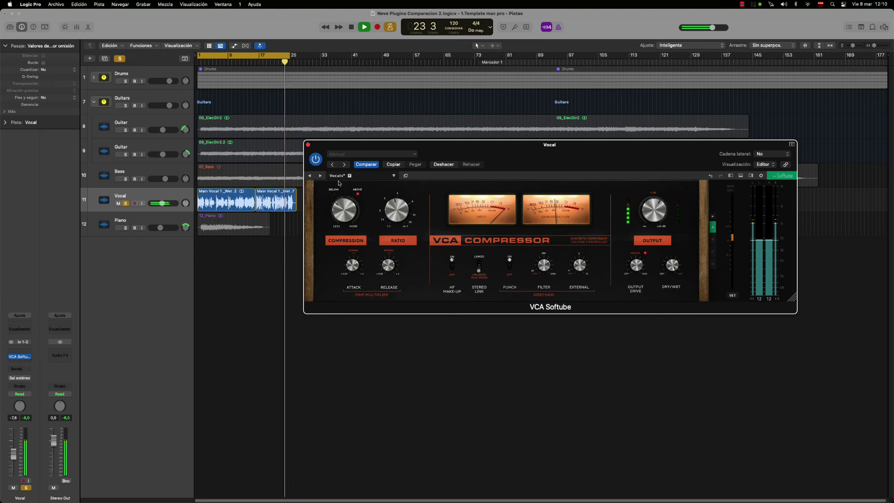
pyautogui.click(731, 176)
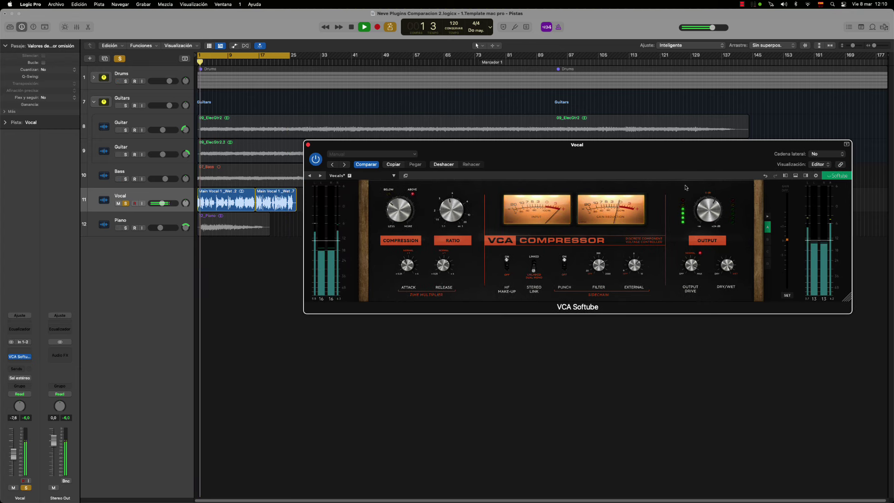
# Step: Compare the Vocal with the compressor bypassed and active over several passages with the meters shown, and stop playback
pyautogui.click(315, 159)
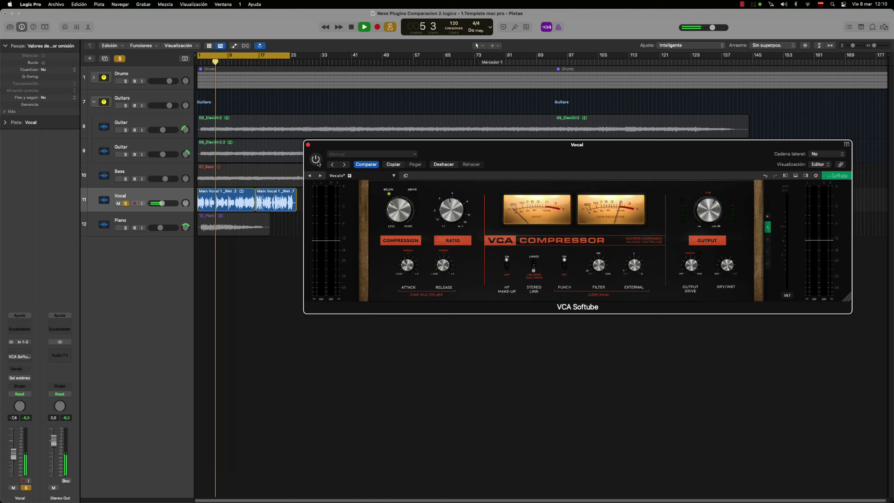
pyautogui.click(316, 161)
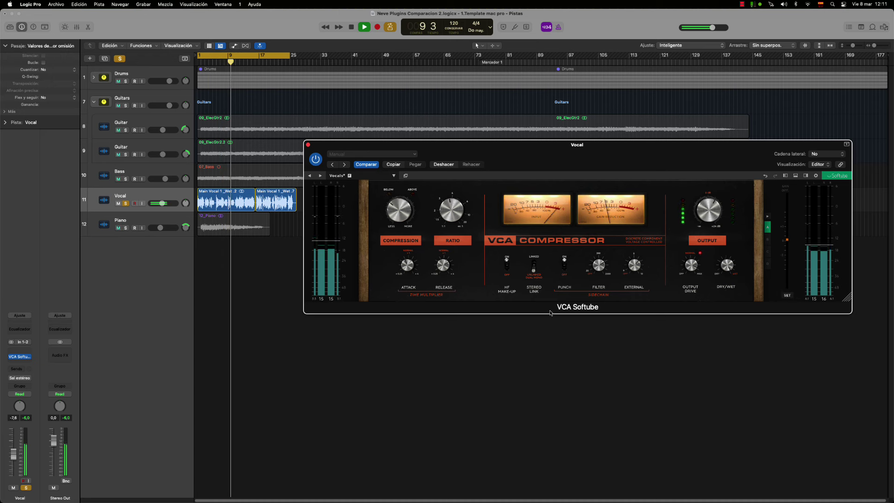
pyautogui.click(315, 159)
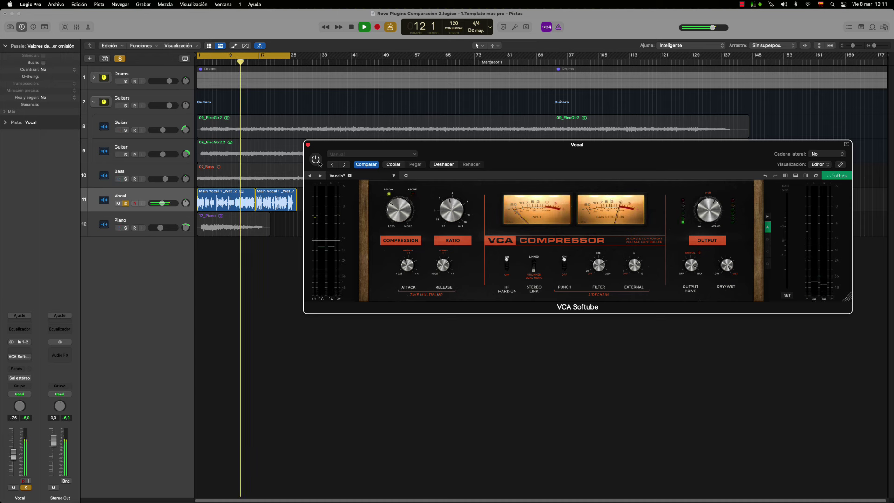
pyautogui.click(319, 163)
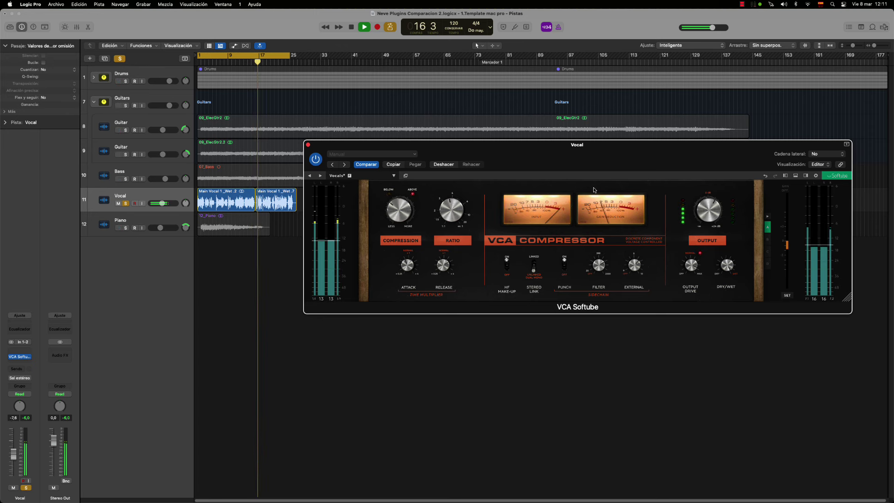
pyautogui.click(318, 160)
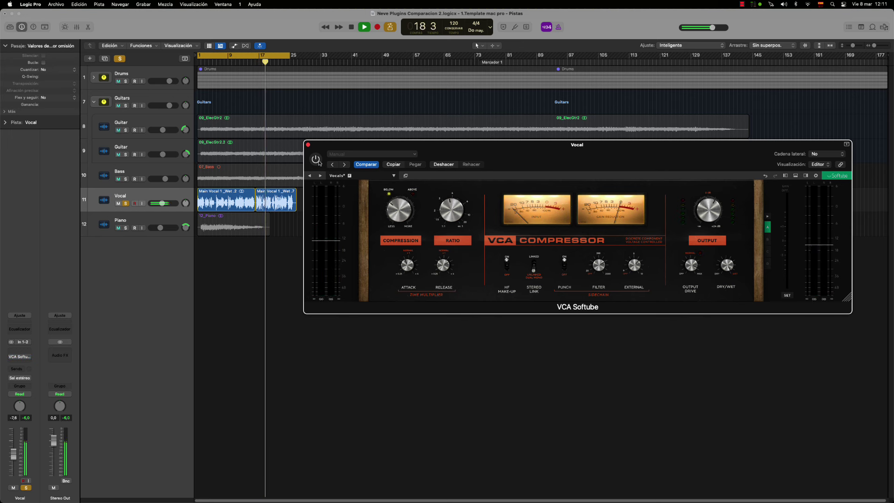
pyautogui.click(319, 162)
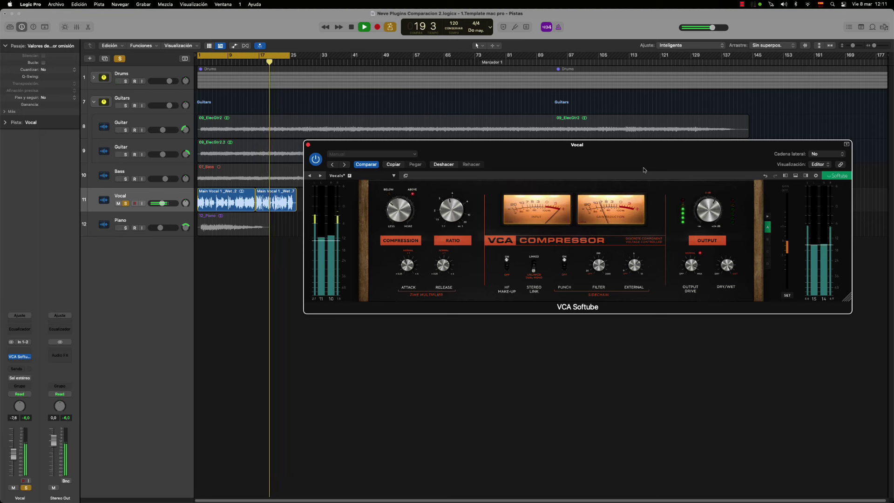
pyautogui.press('space')
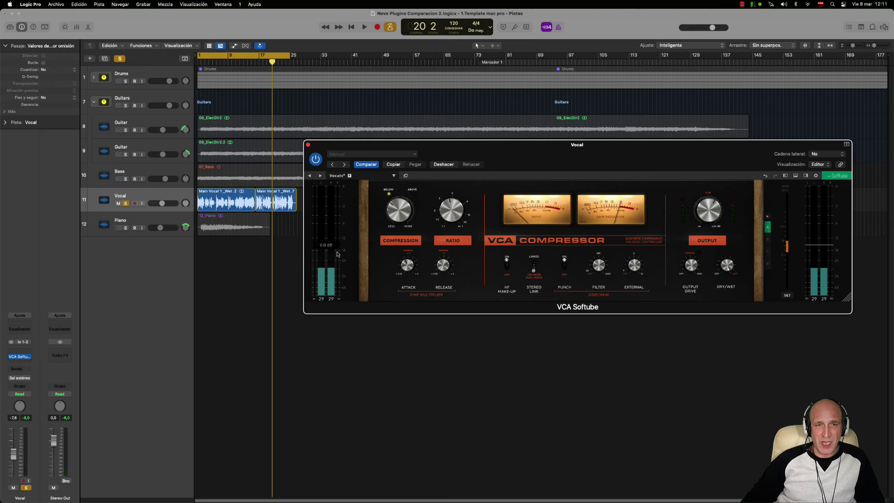
# Step: Review the Vocal compressor's output meter, Output Drive, side-chain Filter and External controls with playback stopped, and reposition the plug-in window
pyautogui.moveTo(831, 243)
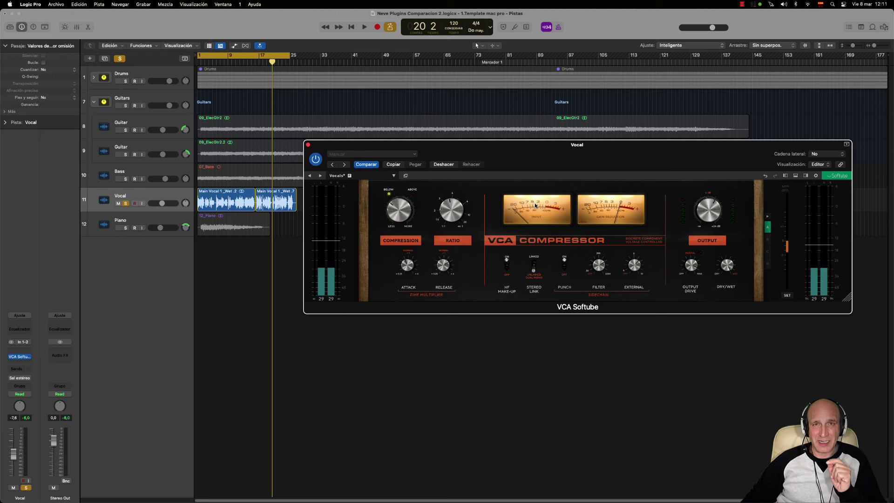
pyautogui.moveTo(691, 264)
pyautogui.mouseDown()
pyautogui.moveTo(699, 312)
pyautogui.moveTo(706, 269)
pyautogui.mouseUp()
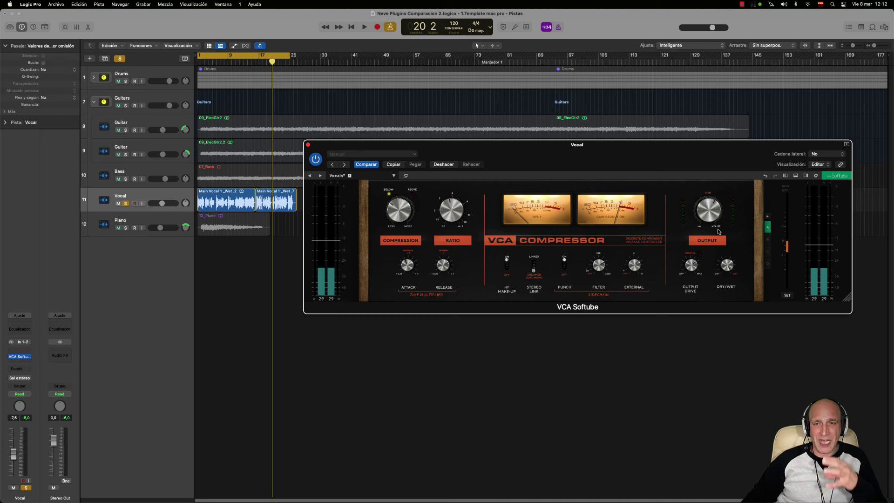
pyautogui.moveTo(601, 268)
pyautogui.moveTo(600, 267)
pyautogui.mouseDown()
pyautogui.moveTo(613, 273)
pyautogui.moveTo(614, 258)
pyautogui.moveTo(615, 267)
pyautogui.mouseUp()
pyautogui.moveTo(634, 269)
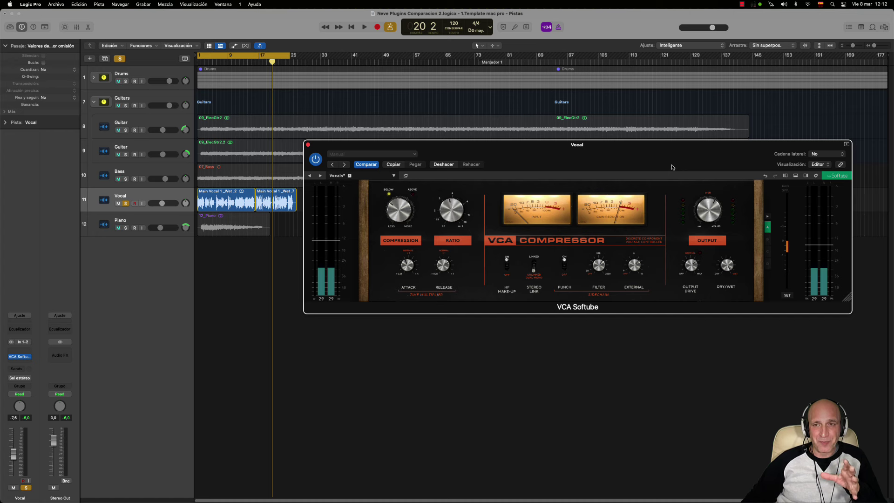
pyautogui.moveTo(672, 167); pyautogui.dragTo(620, 159)
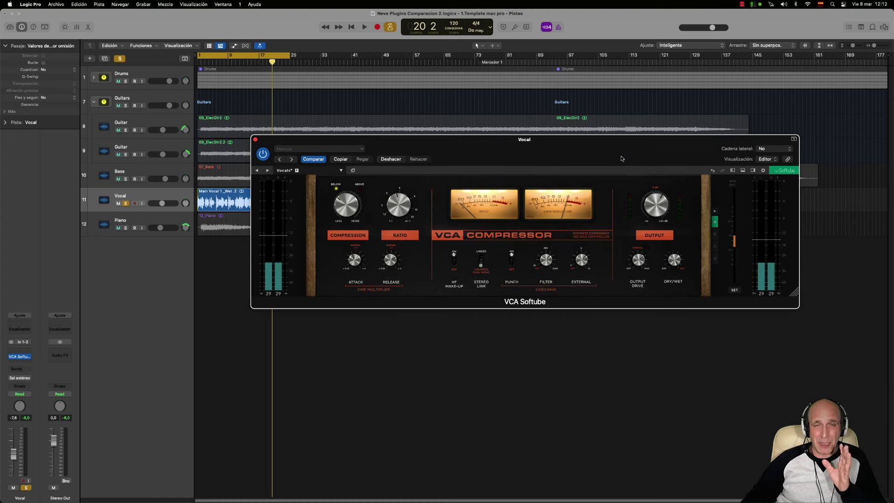